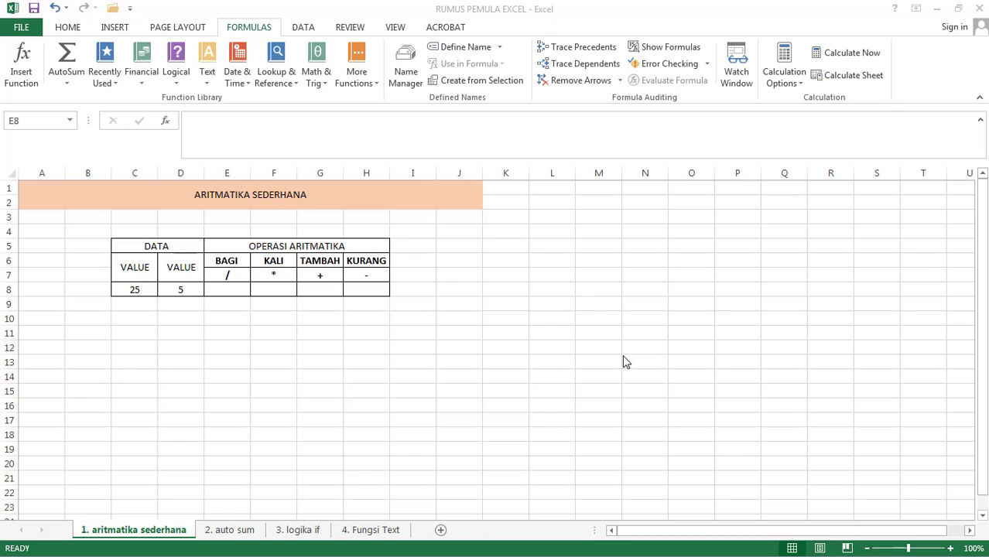
Look through the auto sum, logika if and Fungsi Text worksheets and return to the aritmatika sederhana worksheet.
{"action": "left_click", "coordinate": [225, 531]}
{"action": "left_click", "coordinate": [298, 530]}
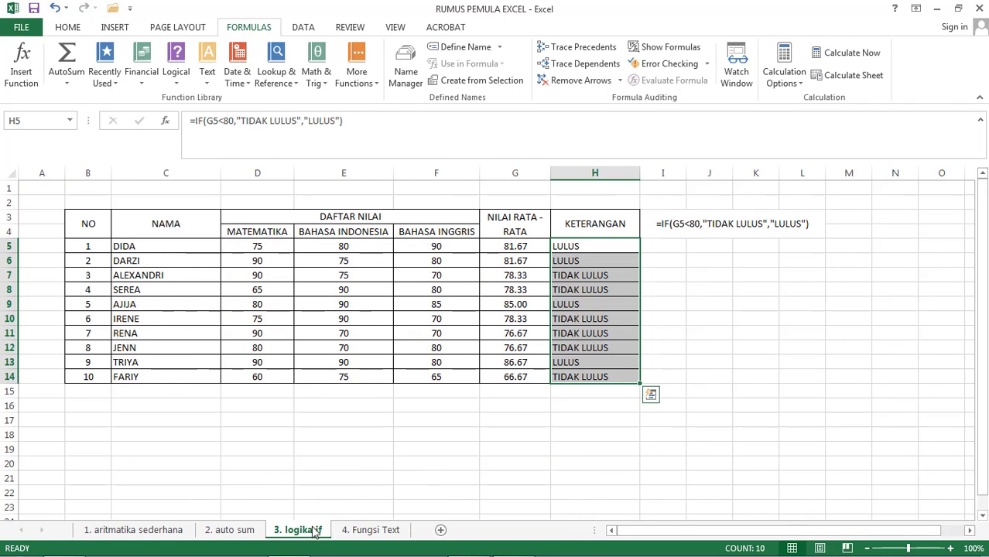
{"action": "left_click", "coordinate": [364, 530]}
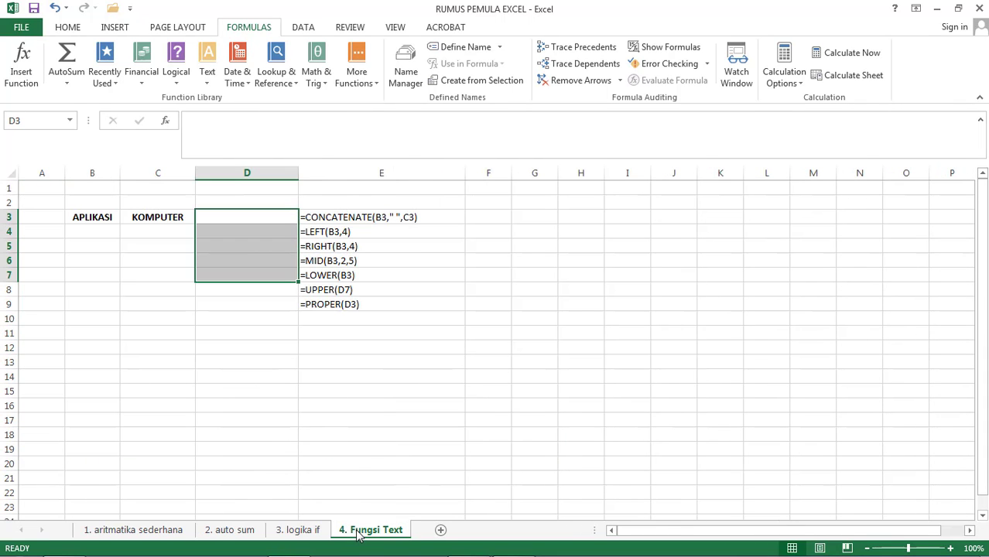
{"action": "left_click", "coordinate": [151, 531]}
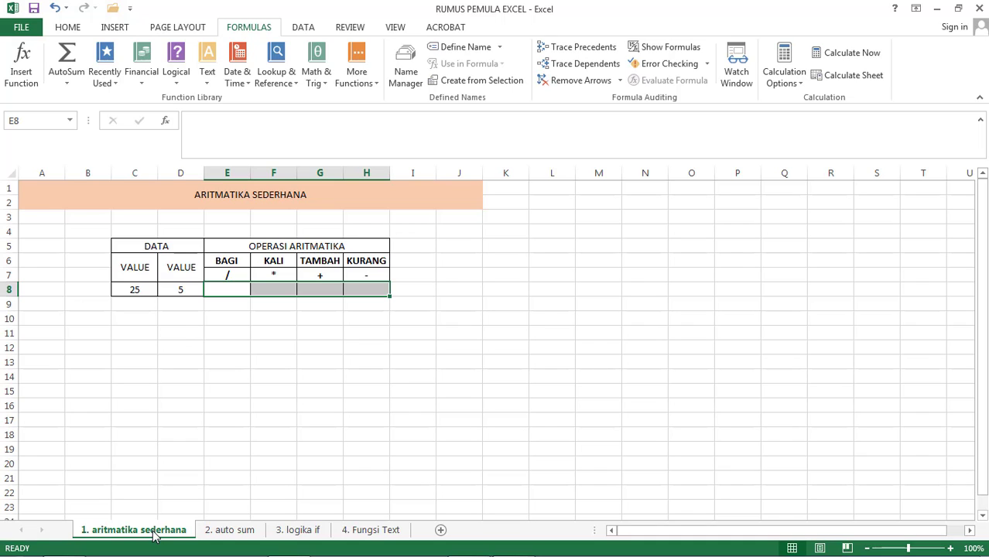
Enter the division formula =C8/D8 in cell E8 under BAGI.
{"action": "left_click", "coordinate": [235, 291]}
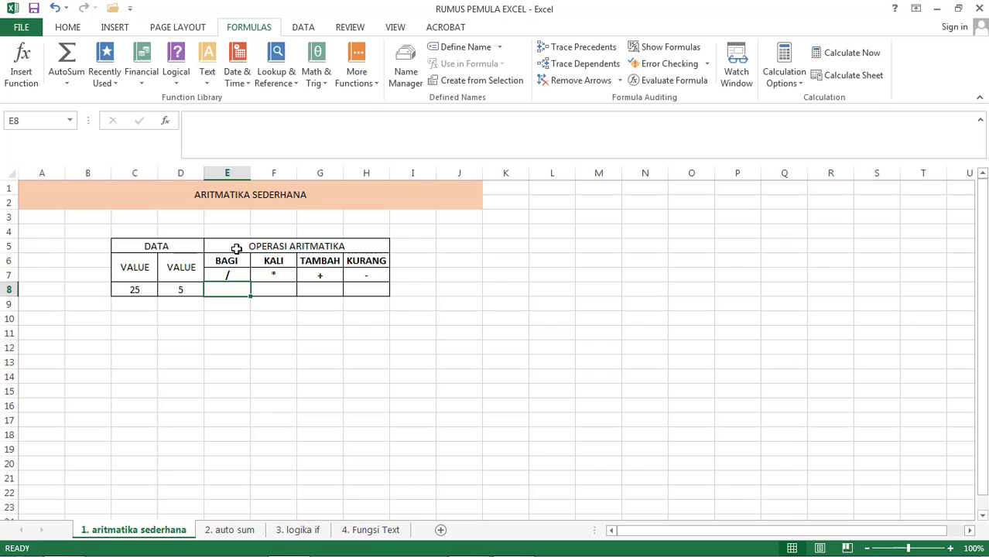
{"action": "type", "text": "="}
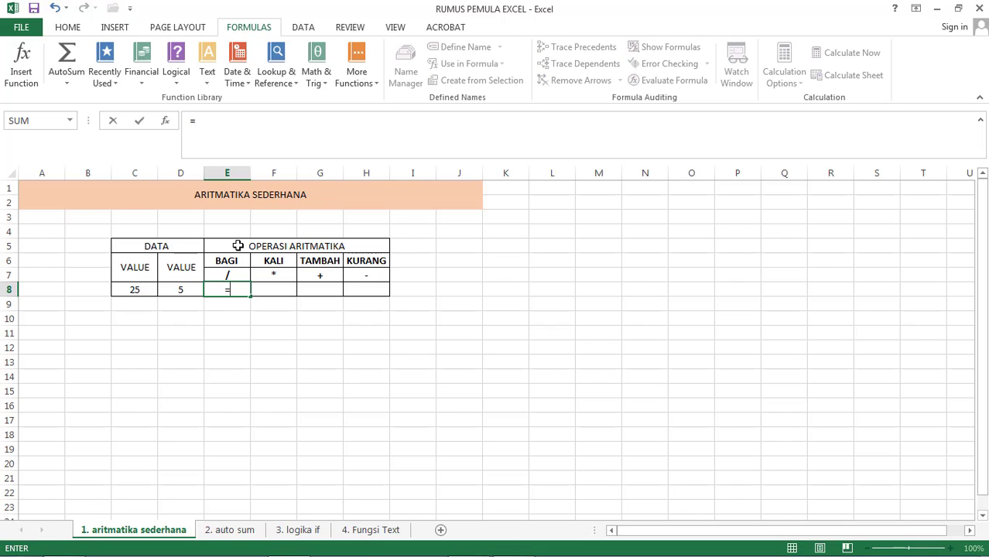
{"action": "left_click", "coordinate": [148, 289]}
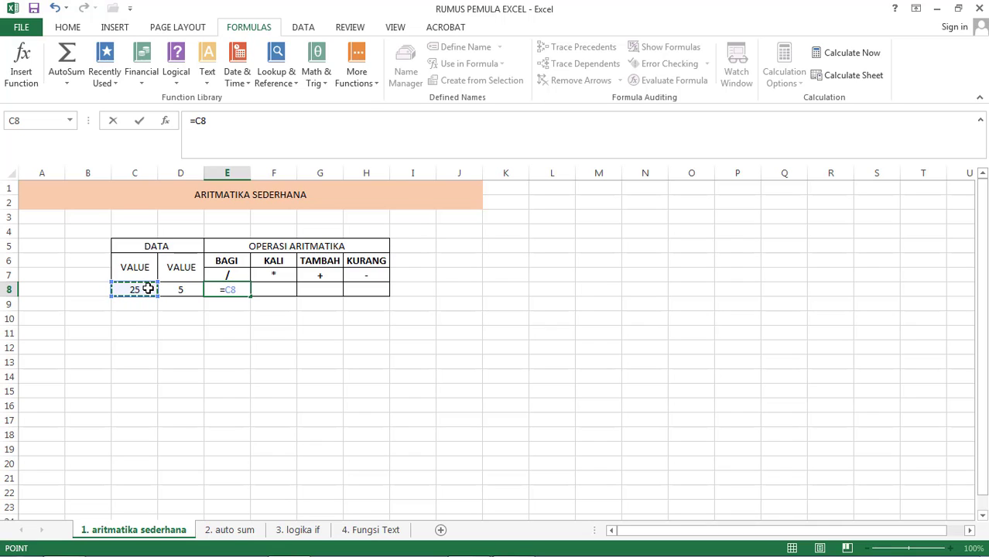
{"action": "type", "text": "/"}
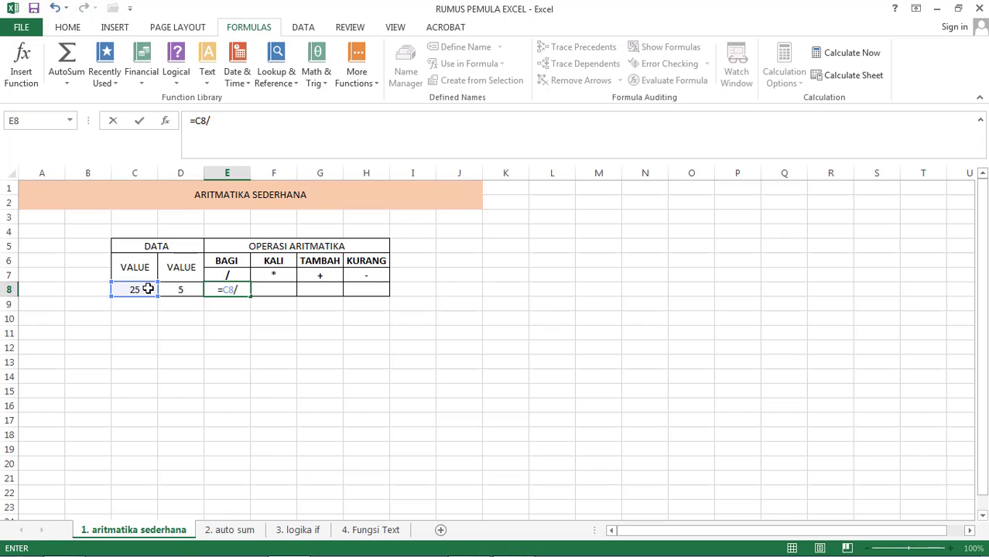
{"action": "left_click", "coordinate": [186, 287]}
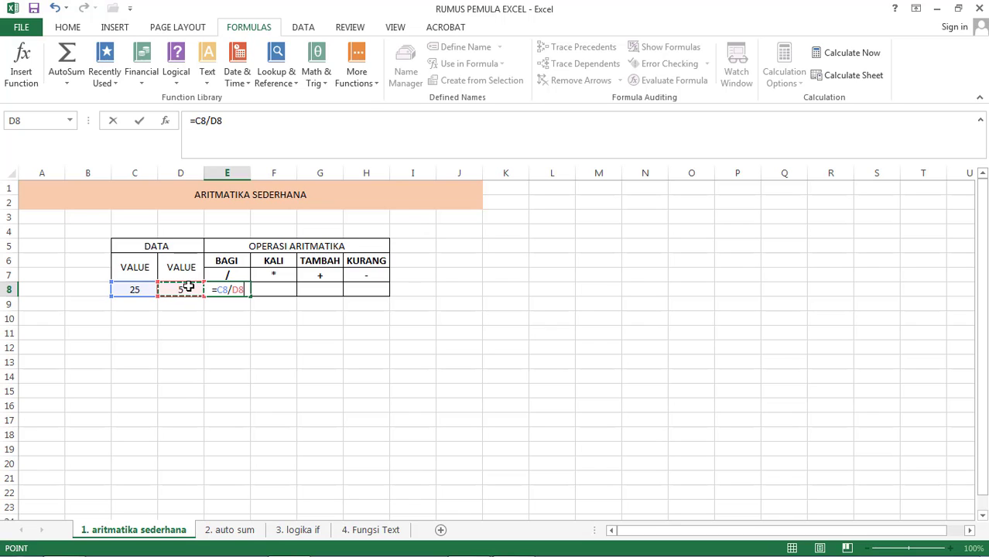
{"action": "key", "text": "Return"}
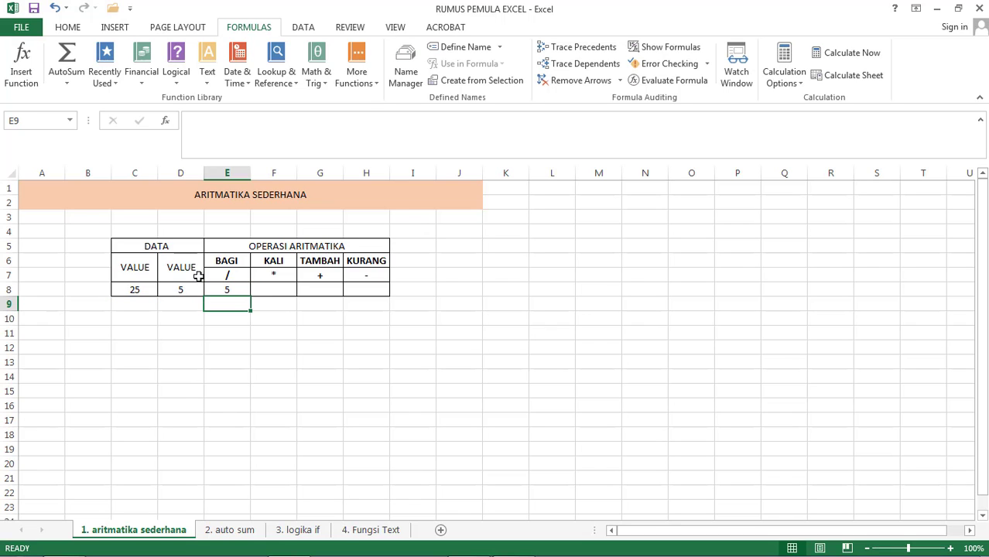
Enter the multiplication formula =C8*D8 in cell F8 under KALI.
{"action": "left_click", "coordinate": [283, 291]}
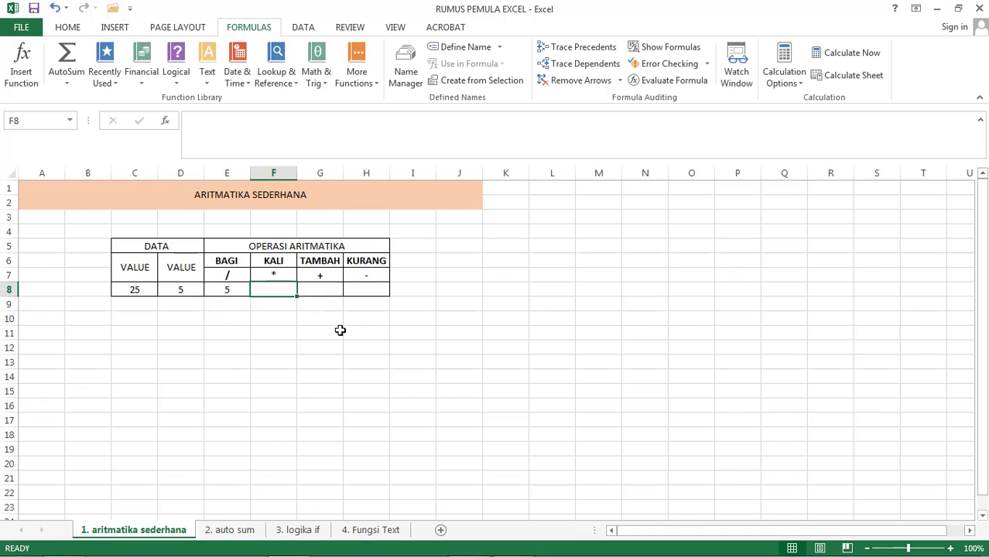
{"action": "type", "text": "="}
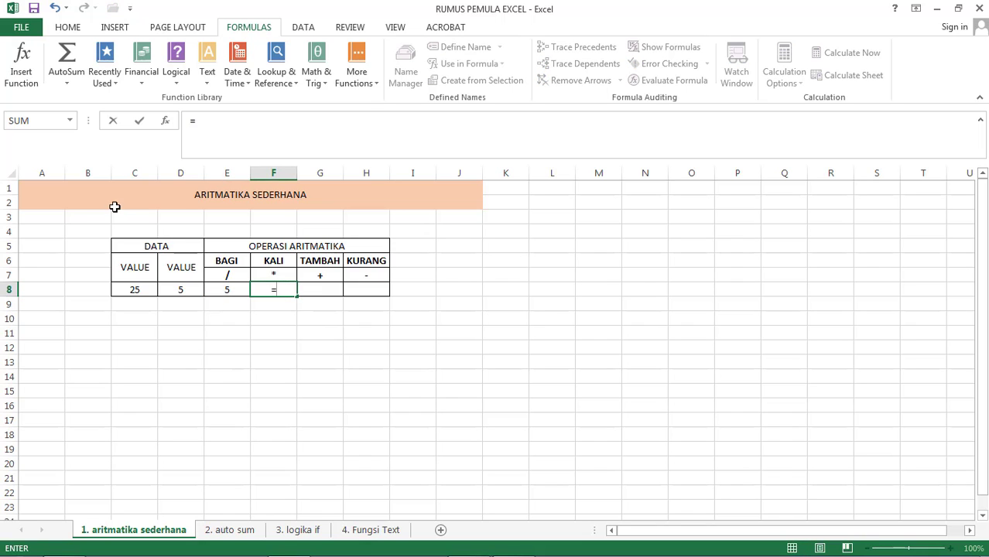
{"action": "left_click", "coordinate": [144, 290]}
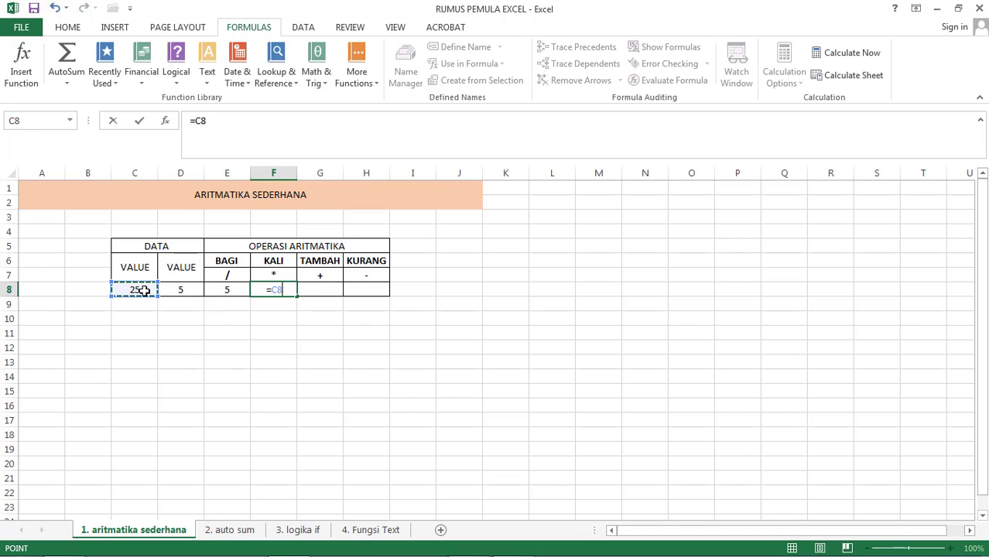
{"action": "type", "text": "*"}
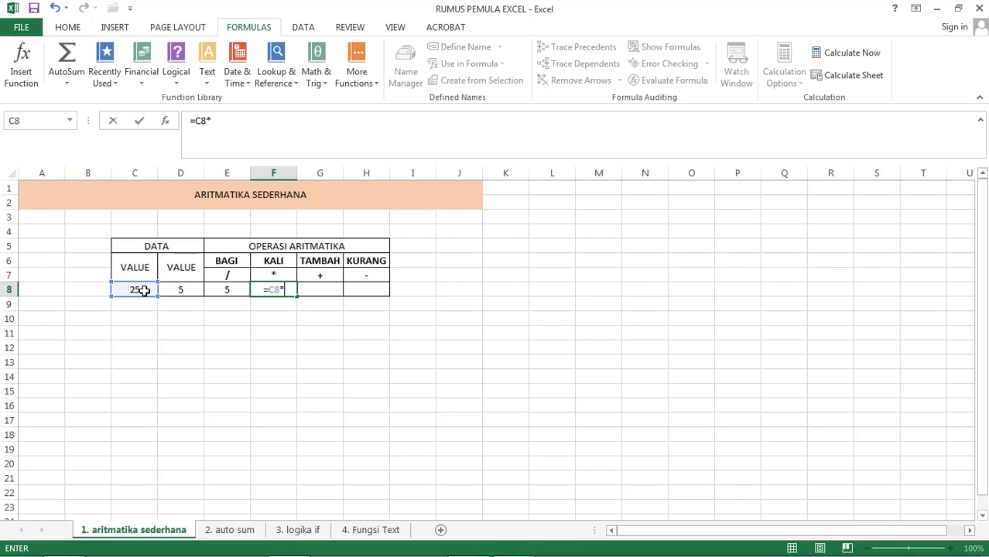
{"action": "left_click", "coordinate": [195, 290]}
{"action": "key", "text": "Return"}
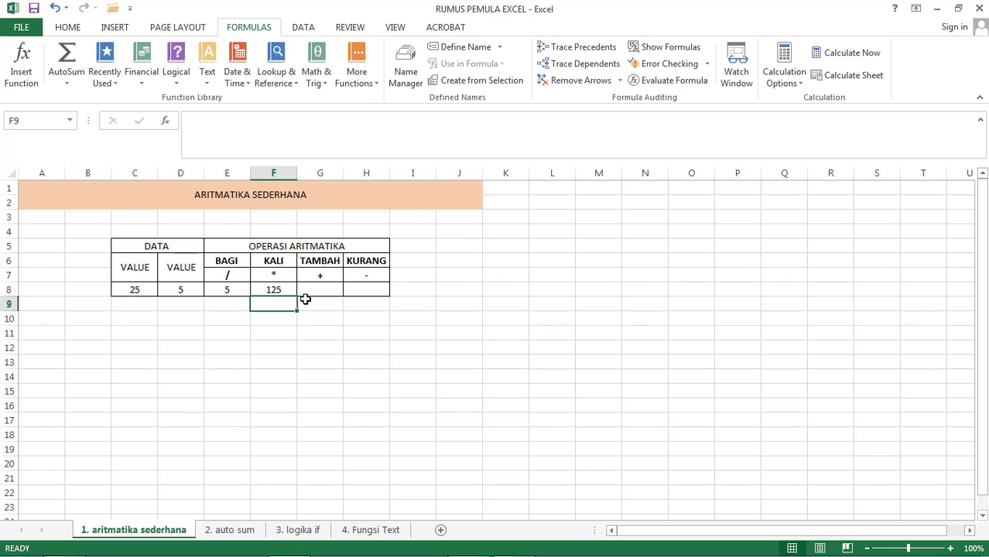
Enter the addition formula =C8+D8 in cell G8 under TAMBAH.
{"action": "left_click", "coordinate": [322, 285]}
{"action": "type", "text": "="}
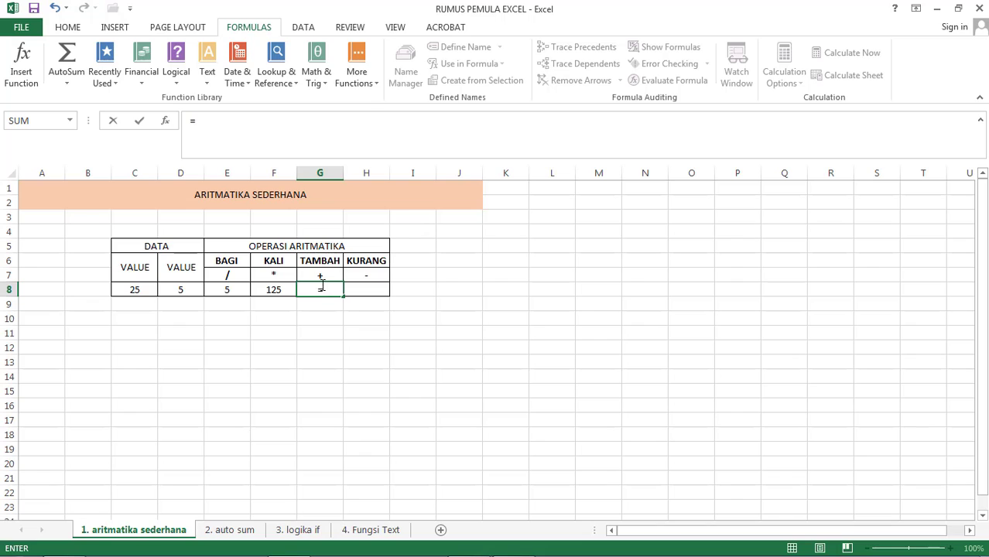
{"action": "left_click", "coordinate": [136, 289]}
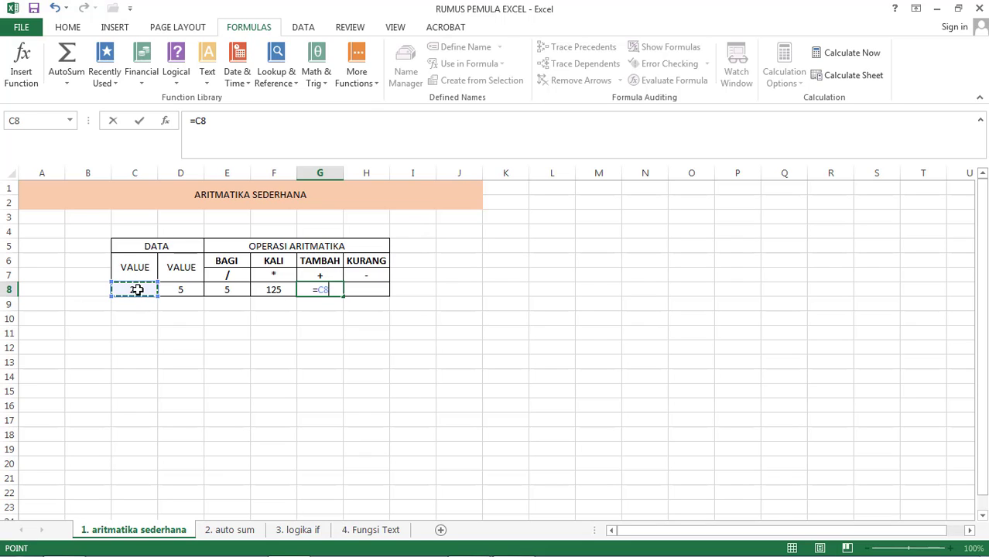
{"action": "type", "text": "+"}
{"action": "left_click", "coordinate": [183, 290]}
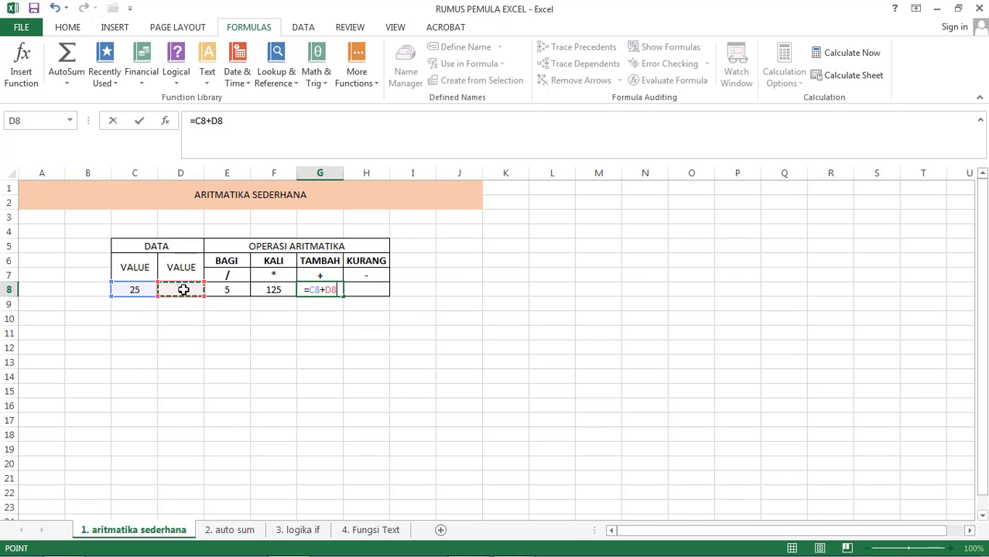
{"action": "key", "text": "Return"}
Enter the subtraction formula =C8-D8 in cell H8 under KURANG.
{"action": "left_click", "coordinate": [369, 289]}
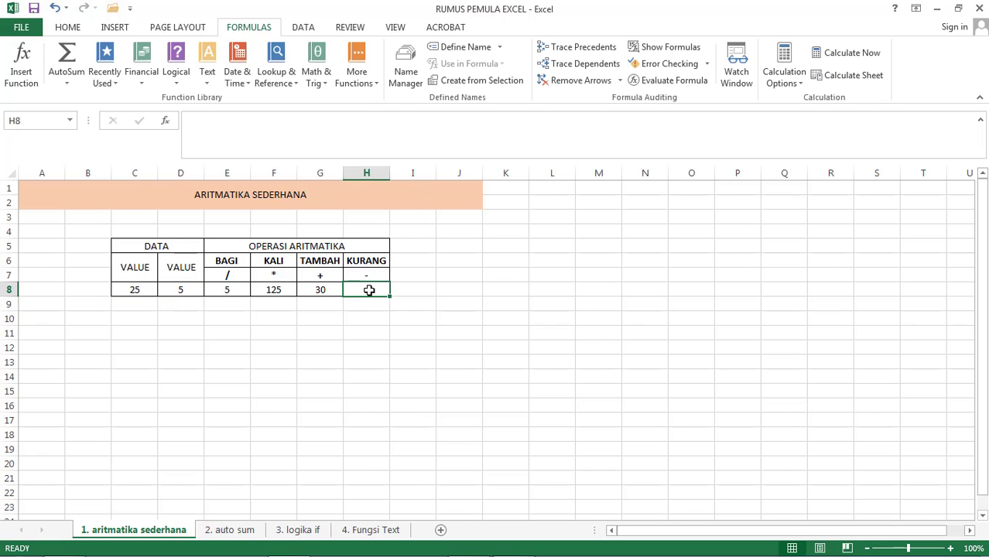
{"action": "type", "text": "="}
{"action": "left_click", "coordinate": [137, 289]}
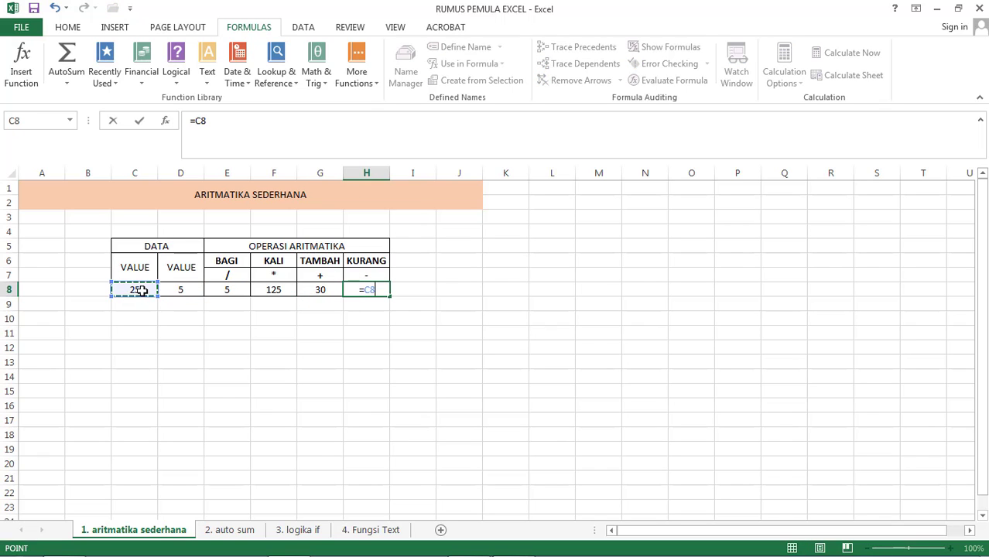
{"action": "type", "text": "_"}
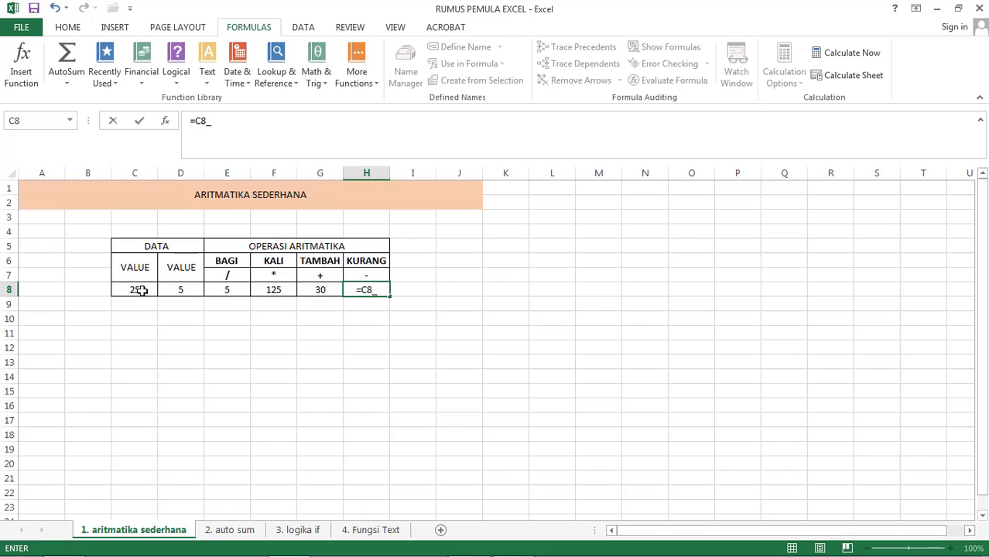
{"action": "key", "text": "BackSpace"}
{"action": "type", "text": "="}
{"action": "key", "text": "BackSpace"}
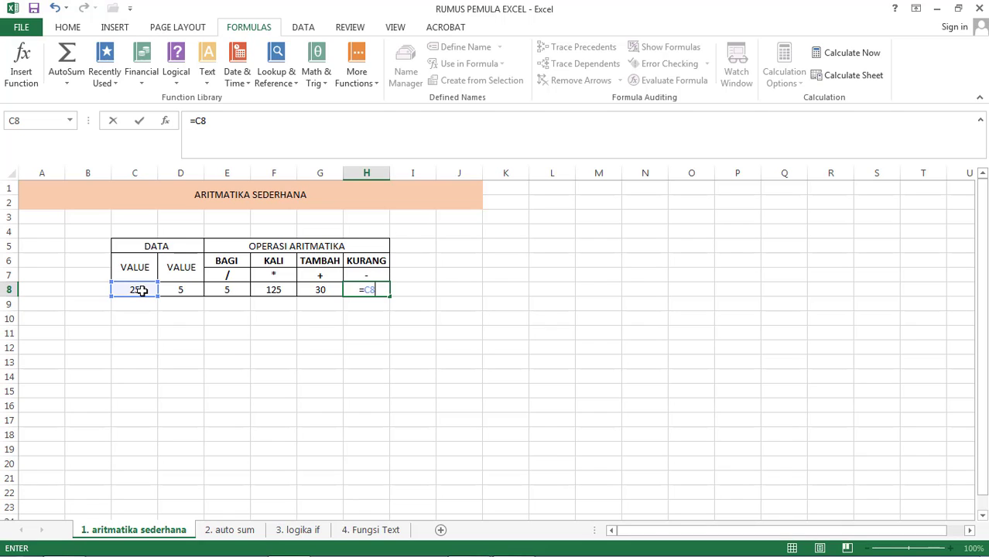
{"action": "type", "text": "-"}
{"action": "left_click", "coordinate": [174, 290]}
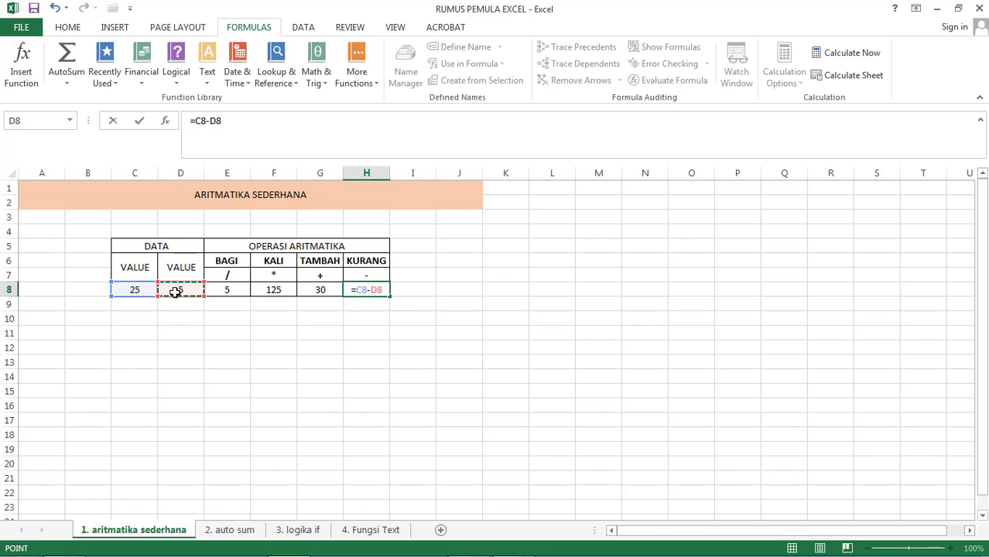
{"action": "key", "text": "Return"}
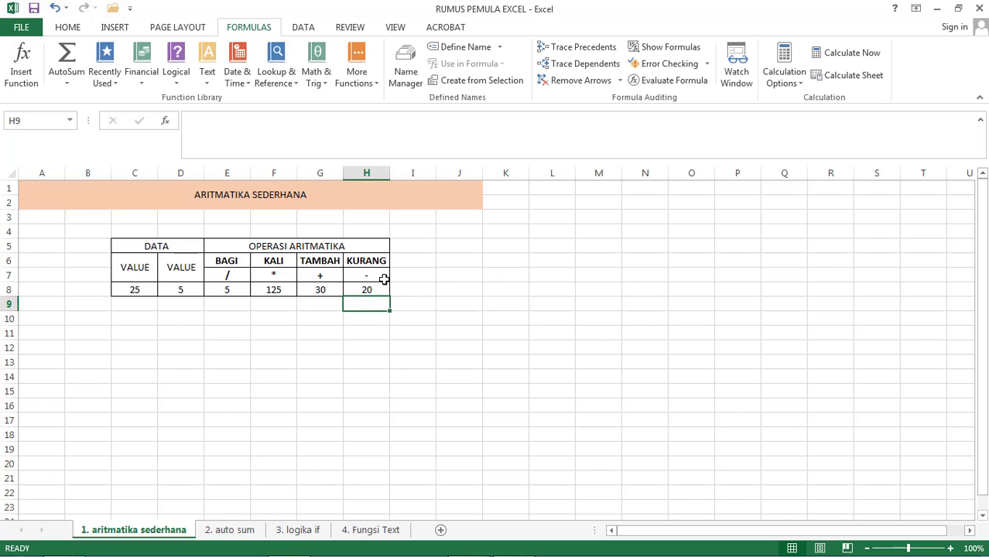
Clear cells F8:H8 and fill the division formula from E8 across to H8.
{"action": "left_click_drag", "start_coordinate": [280, 290], "coordinate": [362, 291]}
{"action": "key", "text": "Delete"}
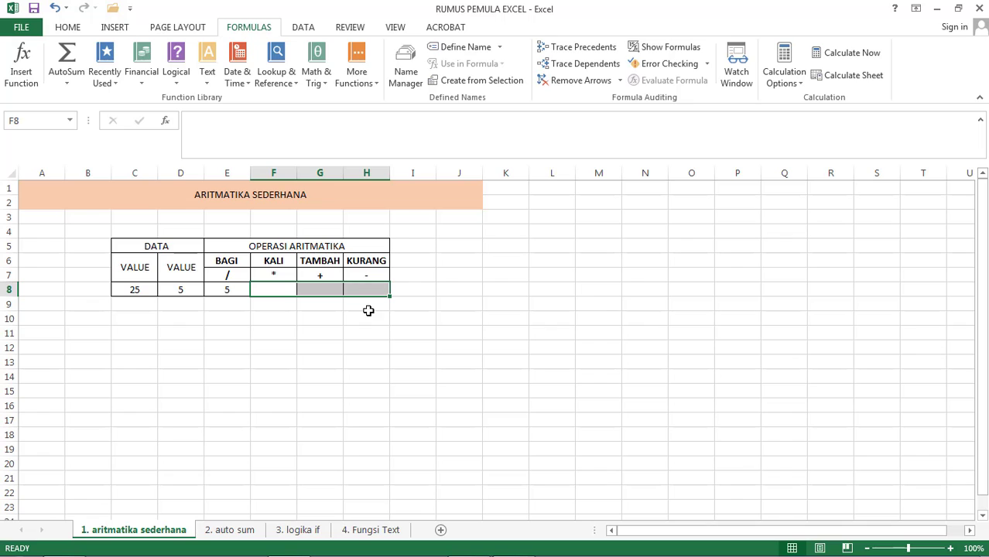
{"action": "left_click", "coordinate": [256, 289]}
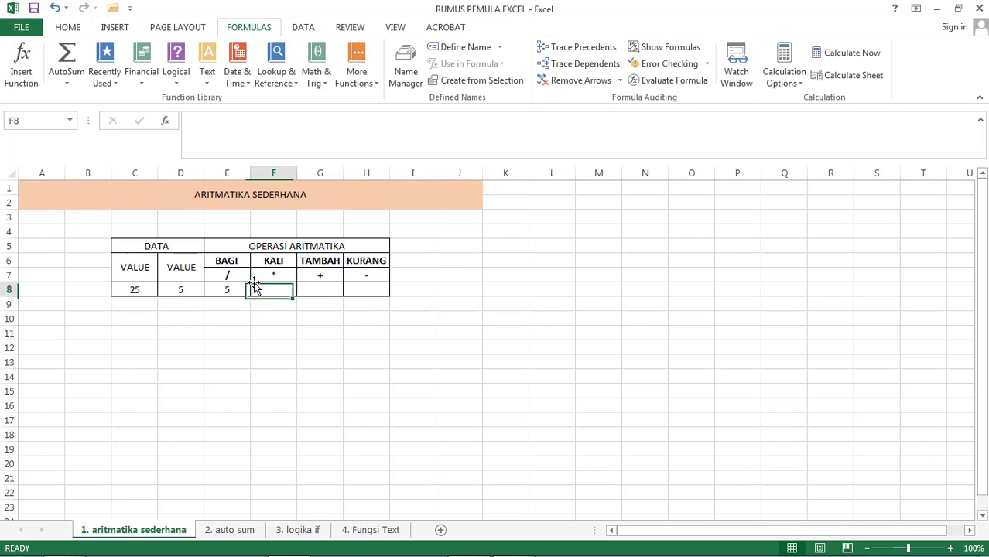
{"action": "left_click", "coordinate": [246, 289]}
{"action": "left_click", "coordinate": [271, 290]}
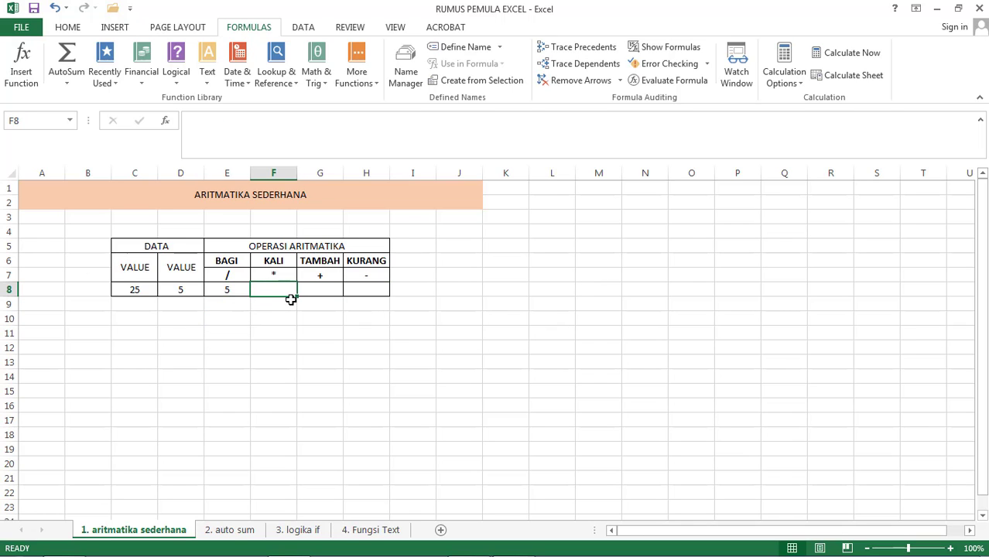
{"action": "left_click", "coordinate": [241, 287]}
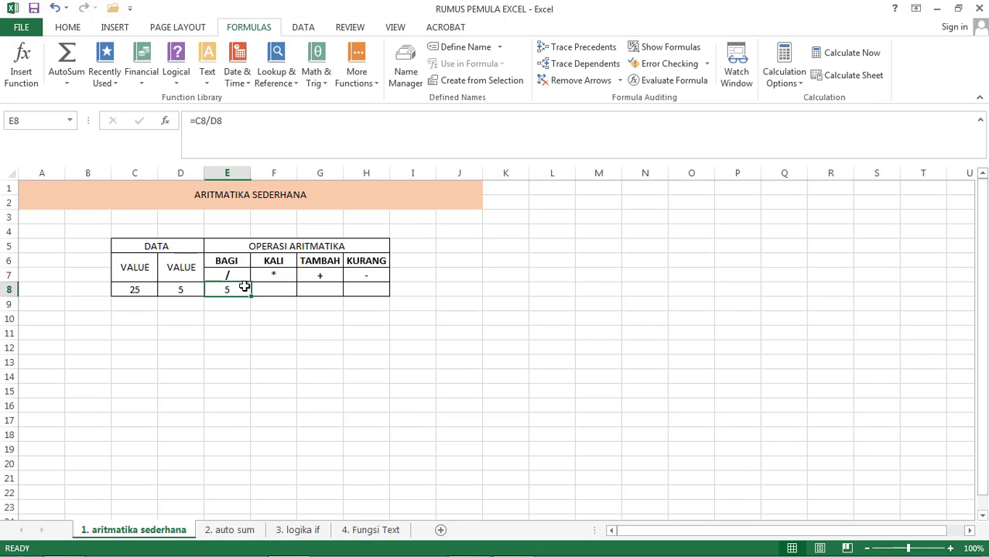
{"action": "left_click_drag", "start_coordinate": [253, 298], "coordinate": [379, 297]}
Examine which cells the filled formulas in G8 and F8 refer to, leaving the formulas as they are.
{"action": "left_click", "coordinate": [325, 291]}
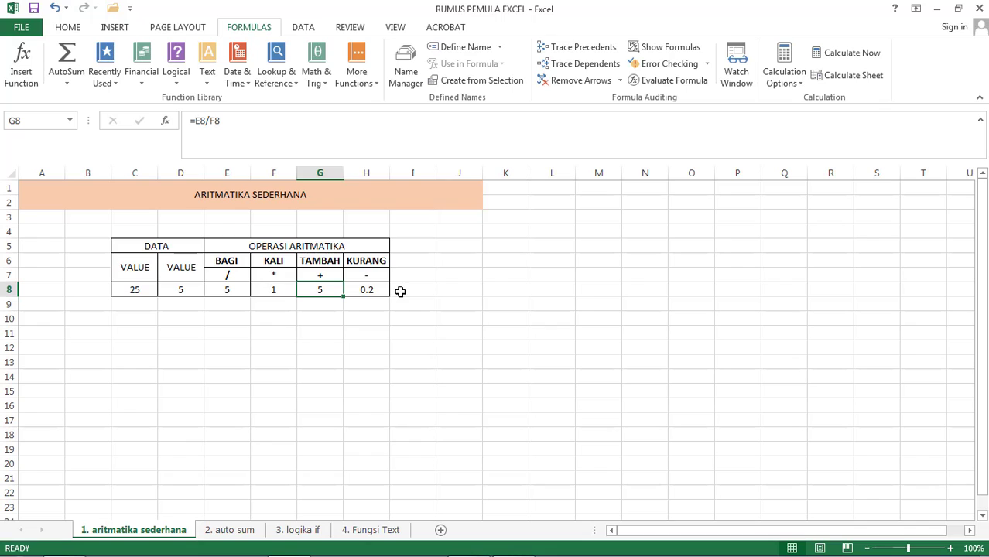
{"action": "left_click", "coordinate": [288, 288]}
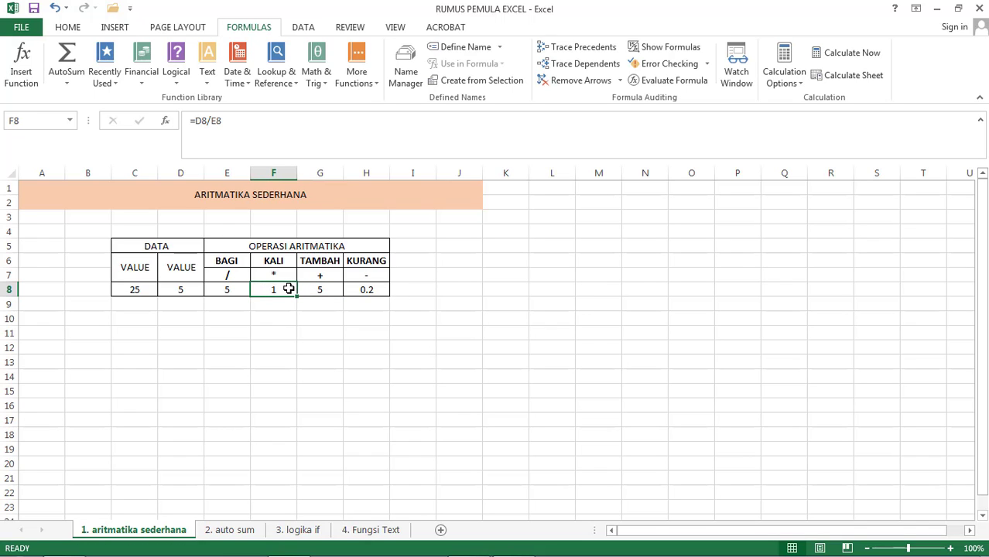
{"action": "double_click", "coordinate": [284, 289]}
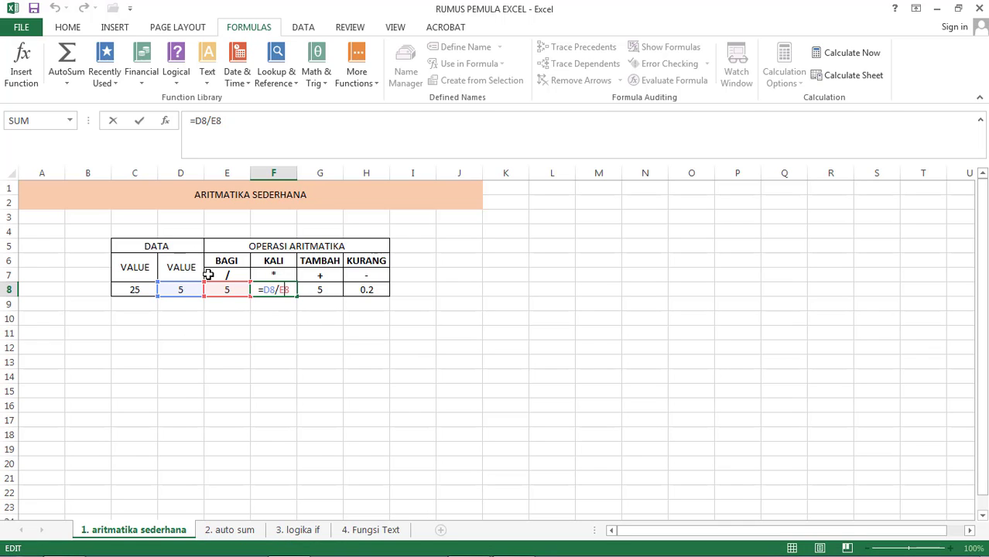
{"action": "key", "text": "shift+Left"}
{"action": "key", "text": "shift+Left"}
{"action": "key", "text": "Return"}
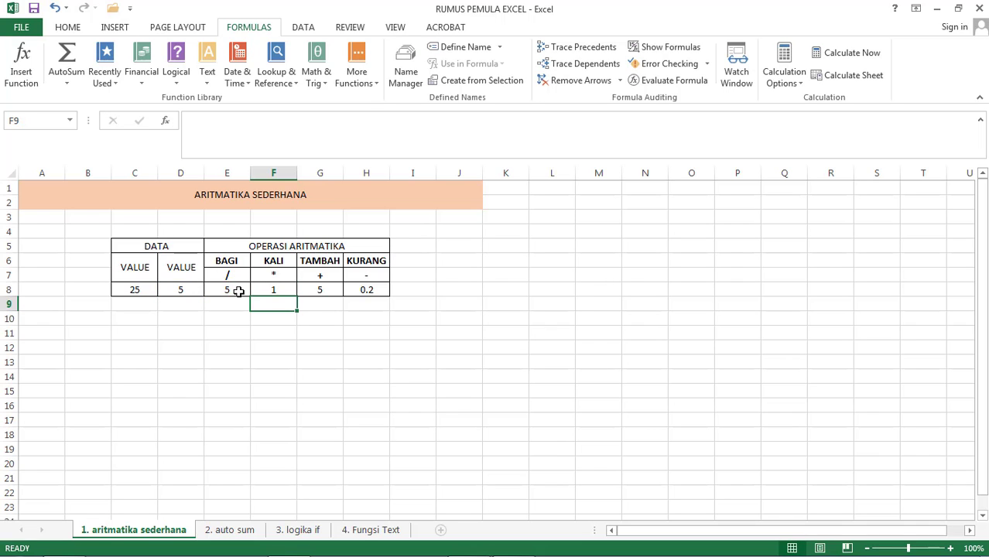
Make both cell references in the BAGI formula in E8 absolute, giving =$C$8/$D$8.
{"action": "left_click", "coordinate": [239, 290]}
{"action": "left_click", "coordinate": [201, 121]}
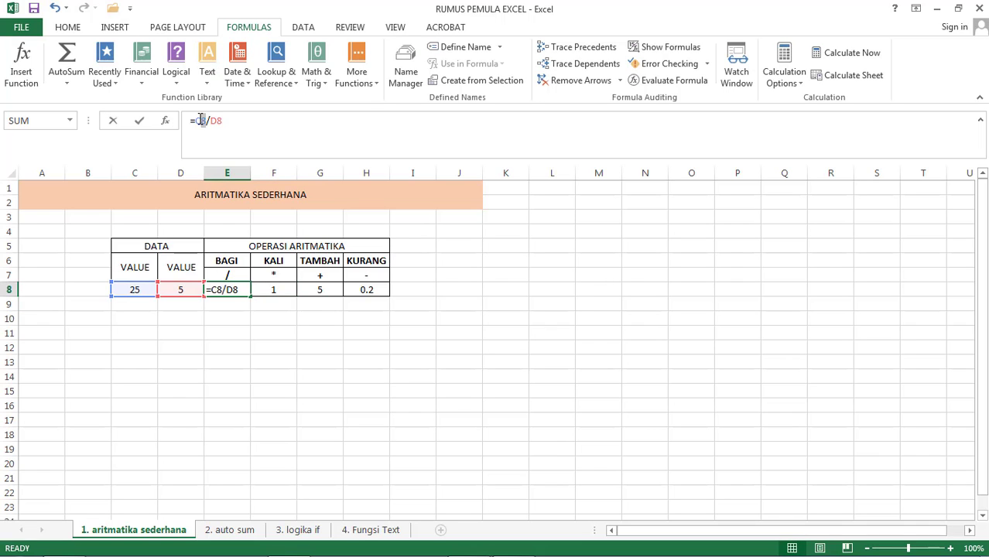
{"action": "double_click", "coordinate": [200, 121]}
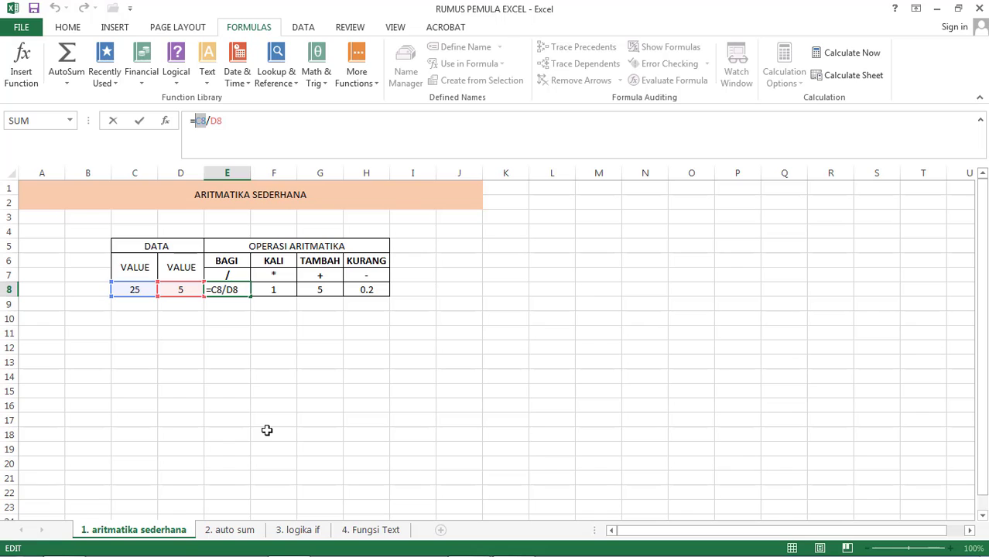
{"action": "key", "text": "F4"}
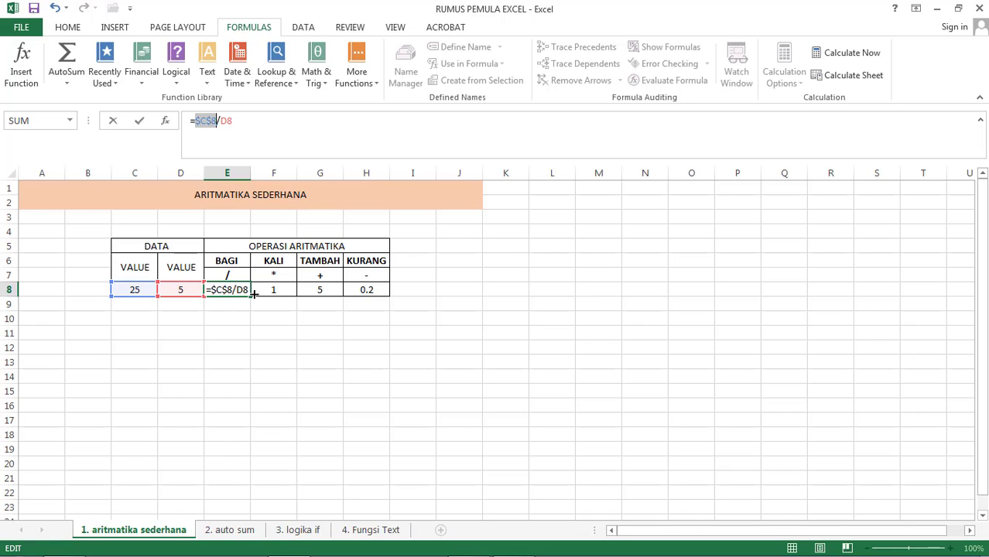
{"action": "left_click_drag", "start_coordinate": [234, 122], "coordinate": [223, 124]}
{"action": "key", "text": "F4"}
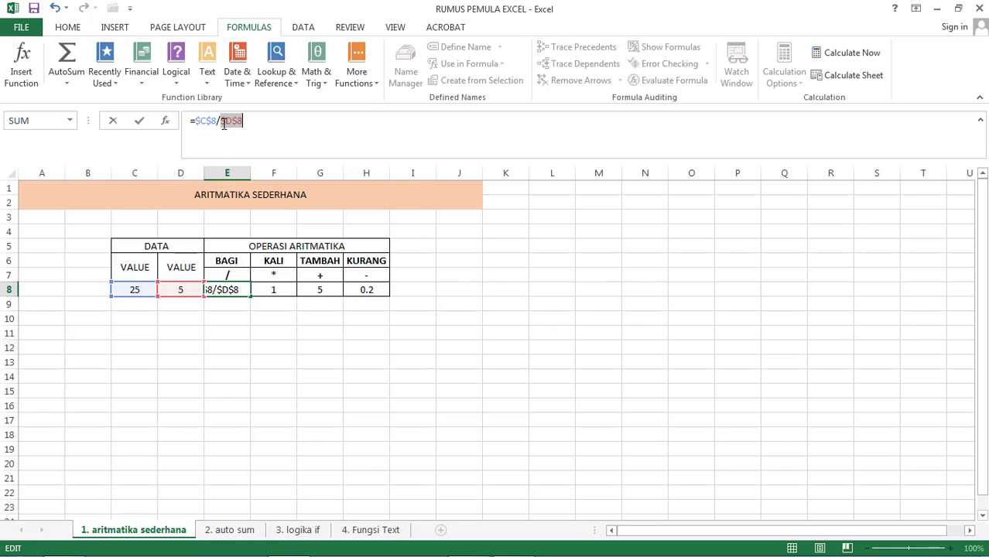
{"action": "key", "text": "Return"}
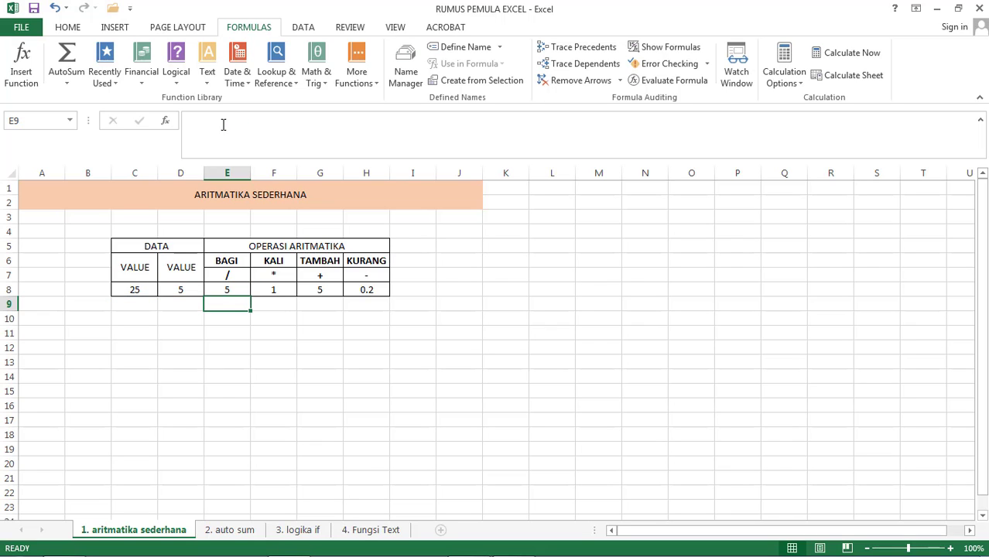
Fill the absolute-reference division formula from E8 across to H8.
{"action": "left_click", "coordinate": [240, 289]}
{"action": "left_click_drag", "start_coordinate": [251, 297], "coordinate": [385, 297]}
{"action": "left_click", "coordinate": [343, 308]}
{"action": "left_click", "coordinate": [243, 285]}
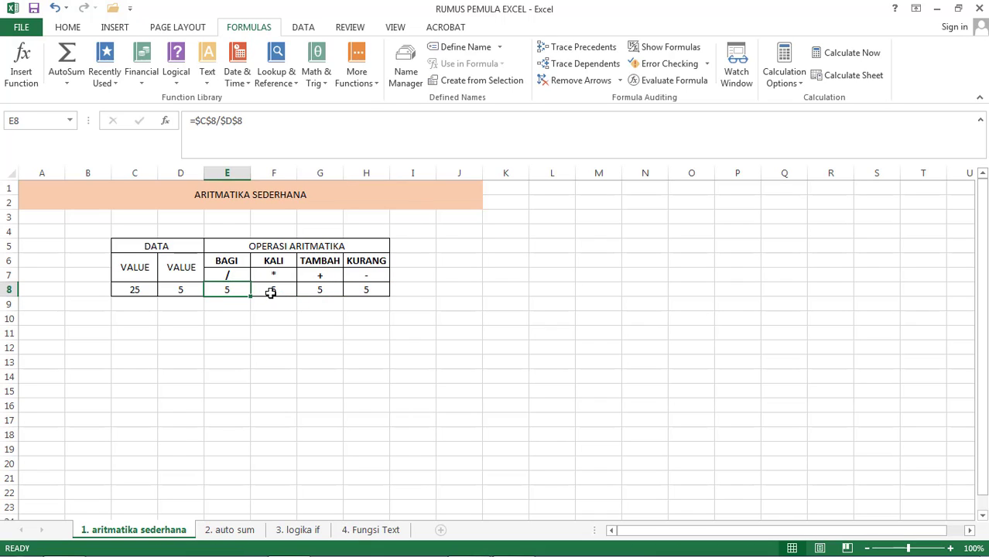
Change the operator in the KALI formula in F8 to multiplication, giving =$C$8*$D$8.
{"action": "left_click", "coordinate": [267, 290]}
{"action": "left_click", "coordinate": [221, 127]}
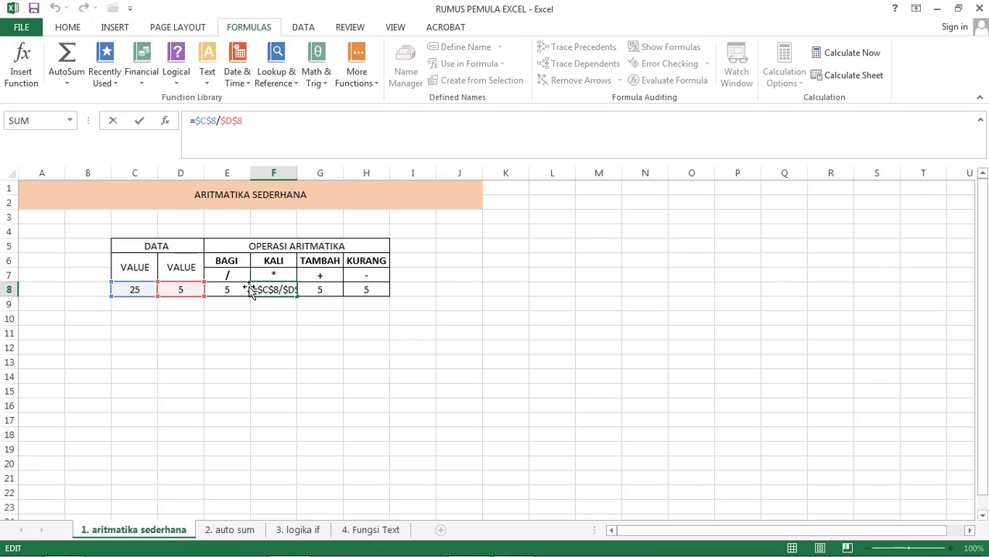
{"action": "key", "text": "BackSpace"}
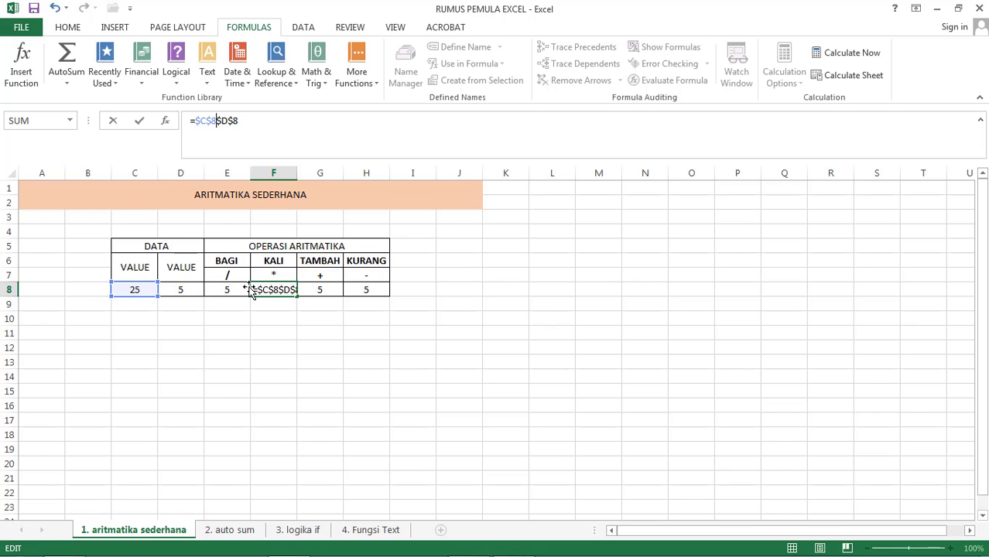
{"action": "type", "text": "*"}
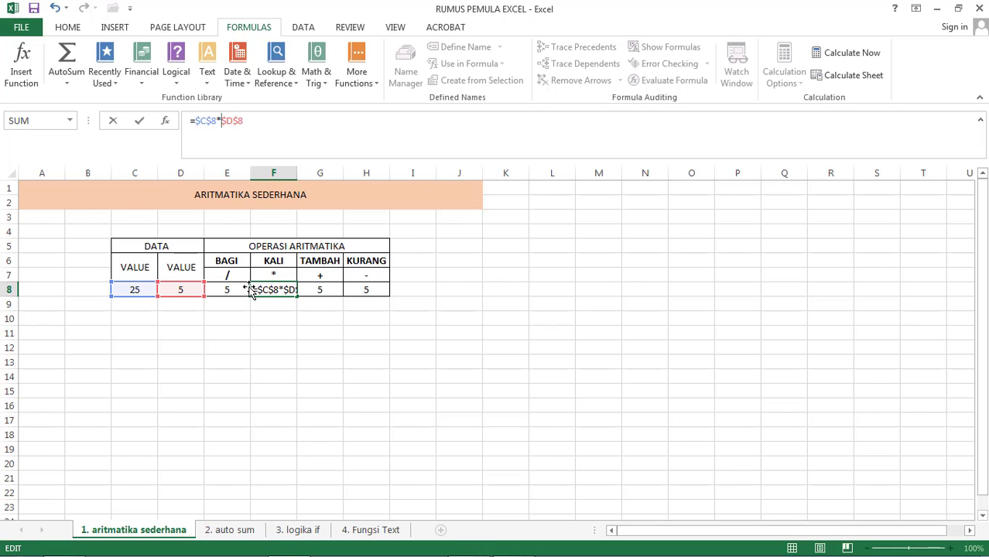
{"action": "key", "text": "Return"}
Change the operator in the TAMBAH formula in G8 to addition, giving =$C$8+$D$8.
{"action": "left_click", "coordinate": [332, 288]}
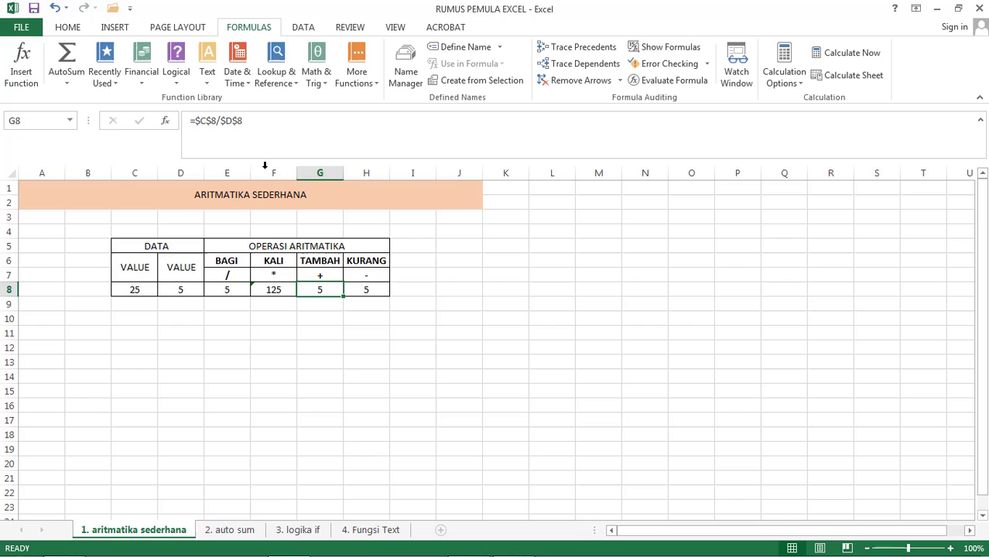
{"action": "left_click", "coordinate": [215, 123]}
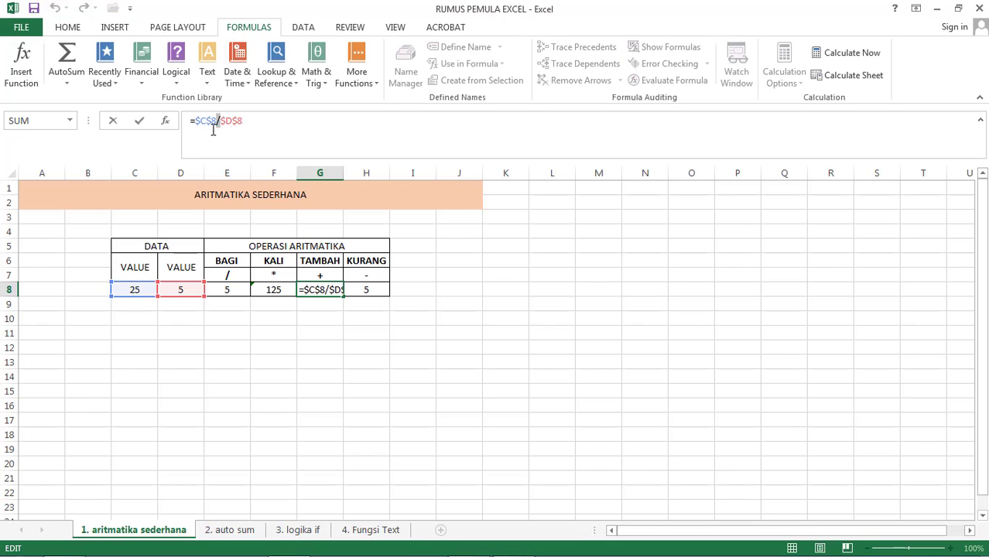
{"action": "type", "text": "+"}
{"action": "key", "text": "Return"}
Change the operator in the KURANG formula in H8 to subtraction, giving =$C$8-$D$8.
{"action": "left_click", "coordinate": [371, 288]}
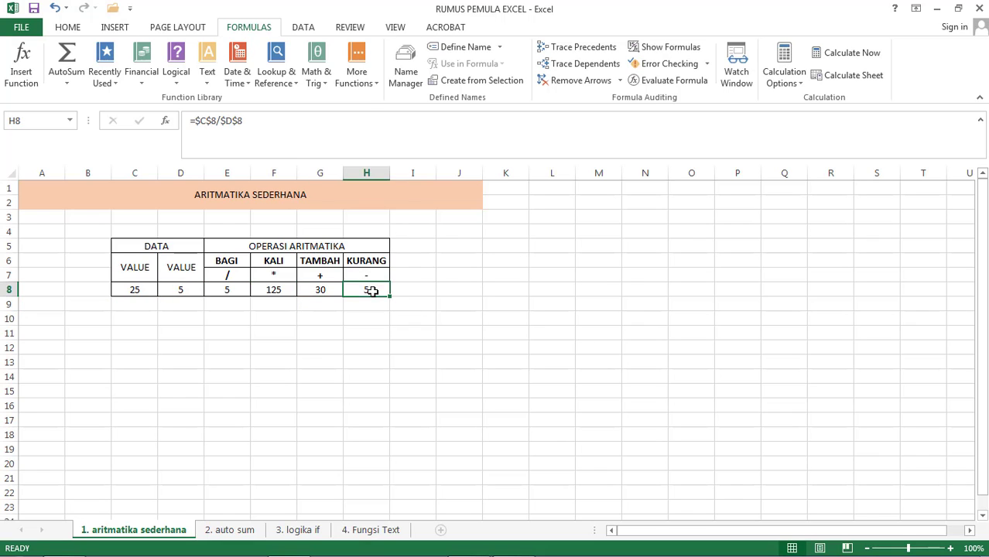
{"action": "left_click", "coordinate": [221, 120]}
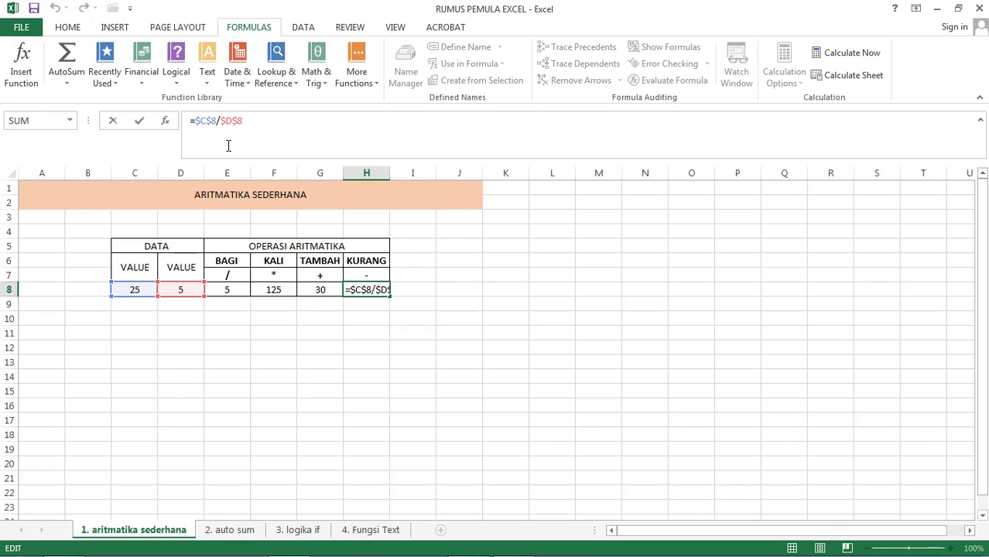
{"action": "key", "text": "BackSpace"}
{"action": "type", "text": "-"}
{"action": "key", "text": "Return"}
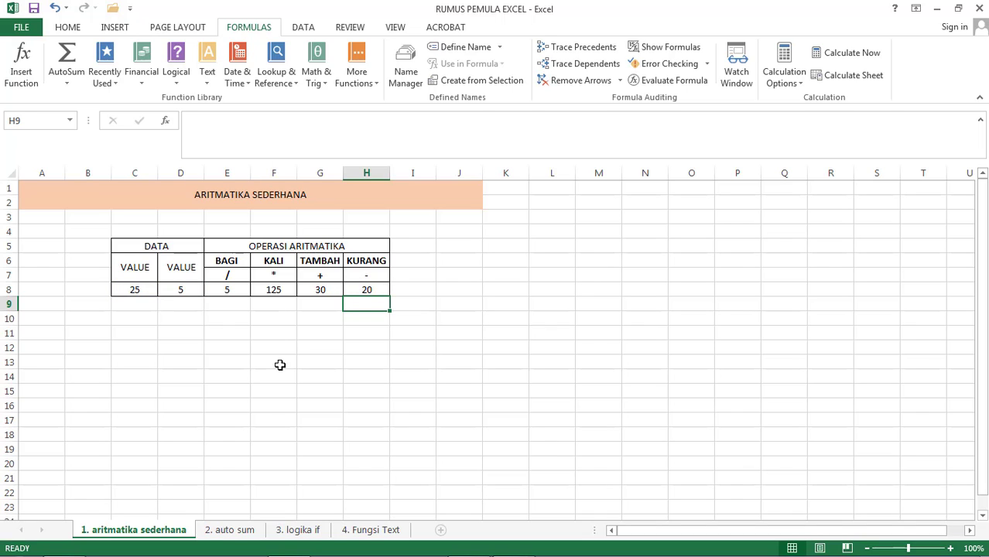
{"action": "left_click", "coordinate": [261, 402]}
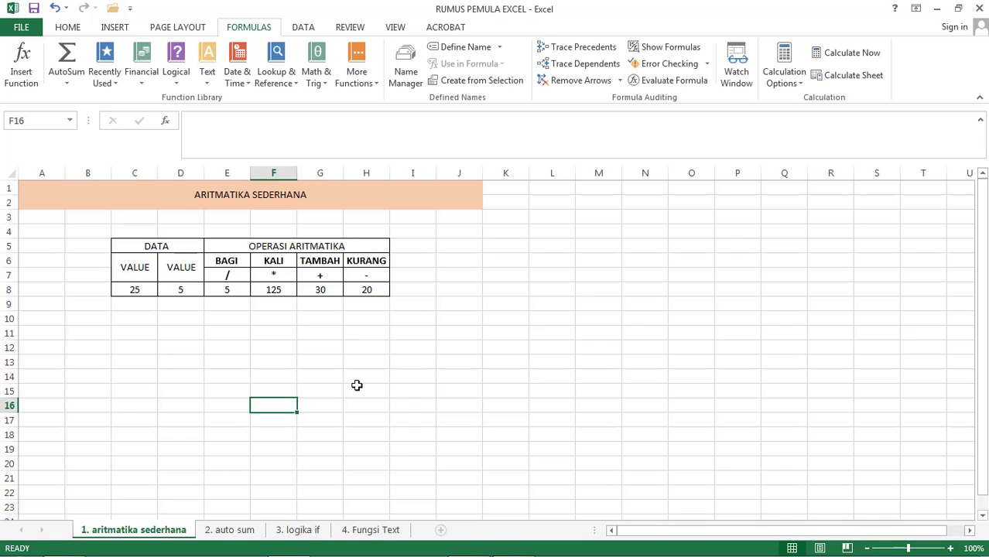
On the "2. auto sum" sheet, clear the village totals in J6:J15 and the summary formulas in E16:I19.
{"action": "left_click", "coordinate": [219, 528]}
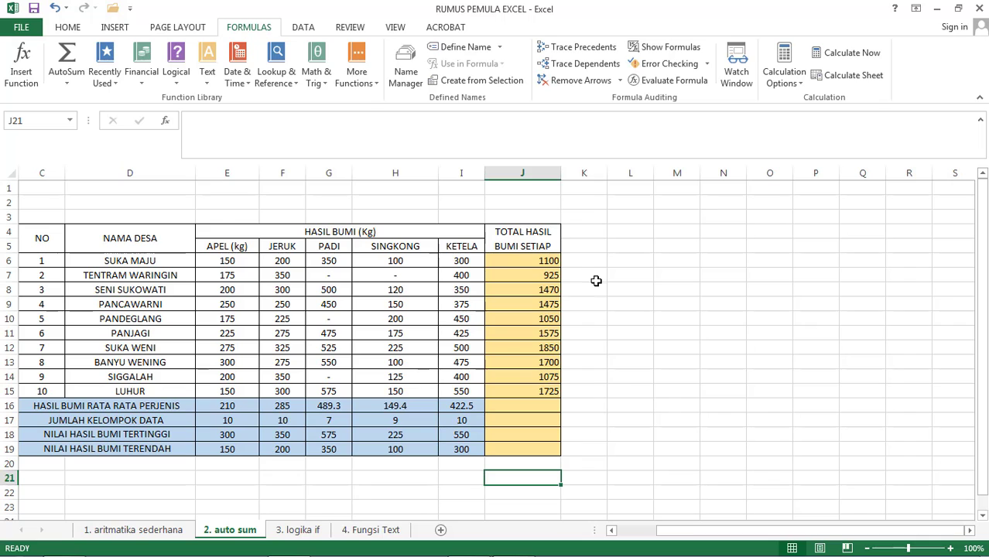
{"action": "left_click_drag", "start_coordinate": [557, 260], "coordinate": [546, 390]}
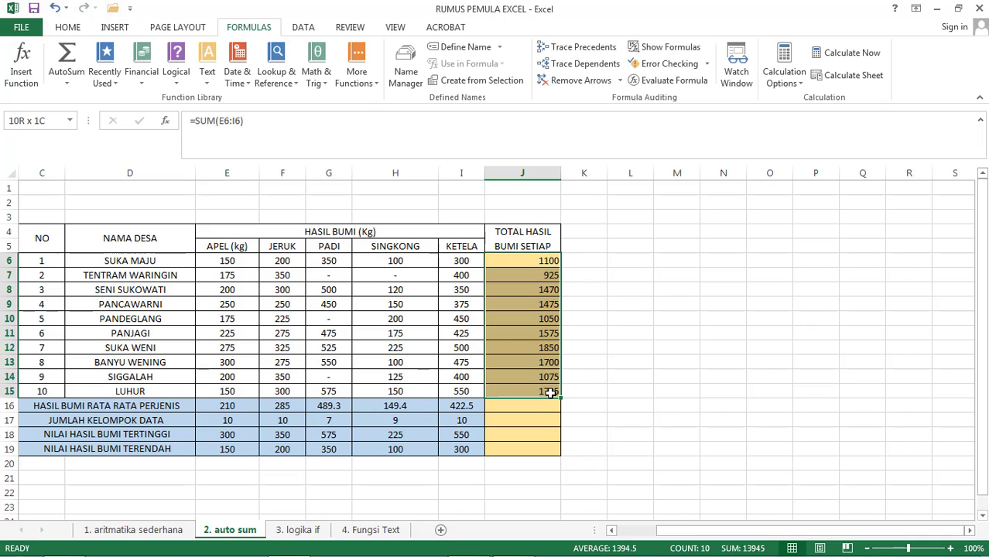
{"action": "key", "text": "Delete"}
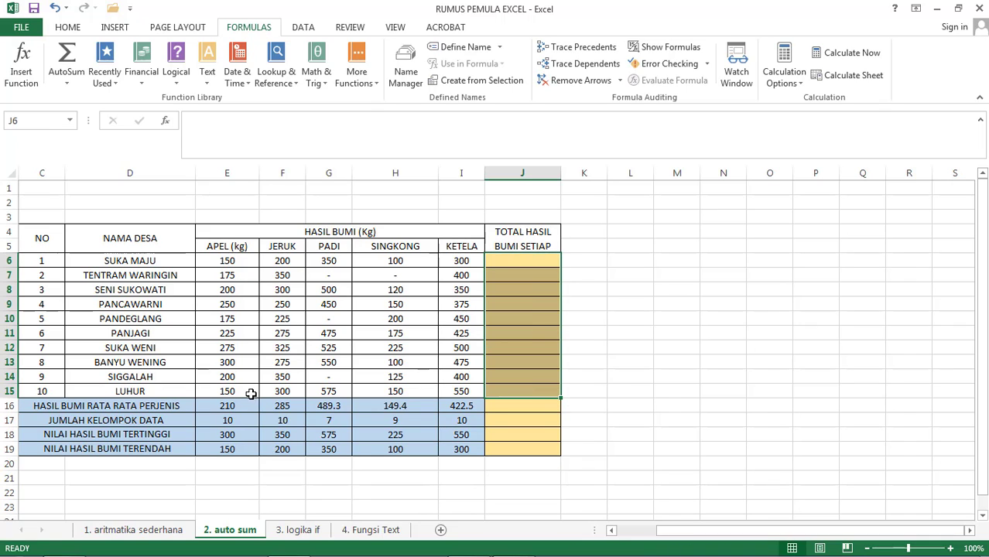
{"action": "left_click_drag", "start_coordinate": [248, 405], "coordinate": [466, 448]}
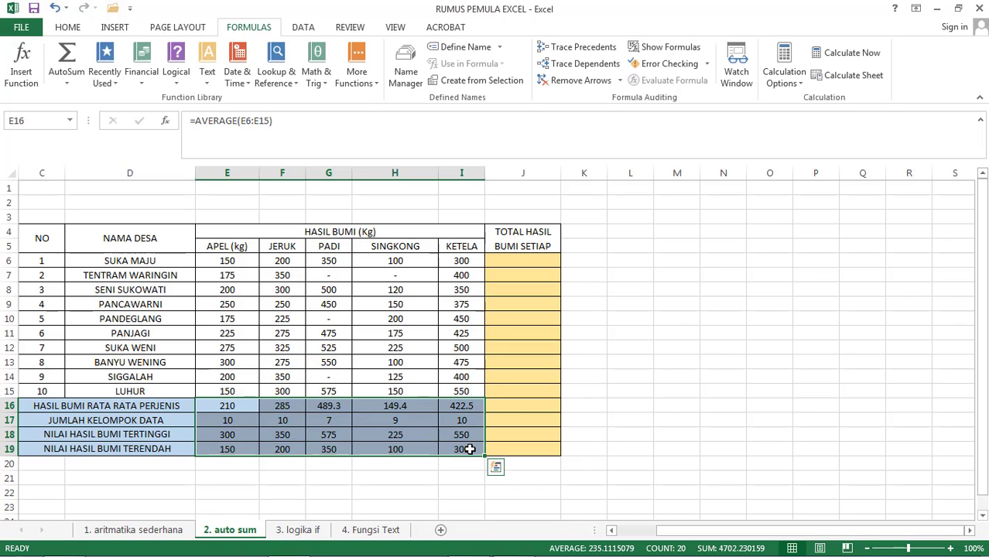
{"action": "key", "text": "Delete"}
Insert an AutoSum total of E6:I6 in cell J6 for the SUKA MAJU village.
{"action": "left_click", "coordinate": [527, 263]}
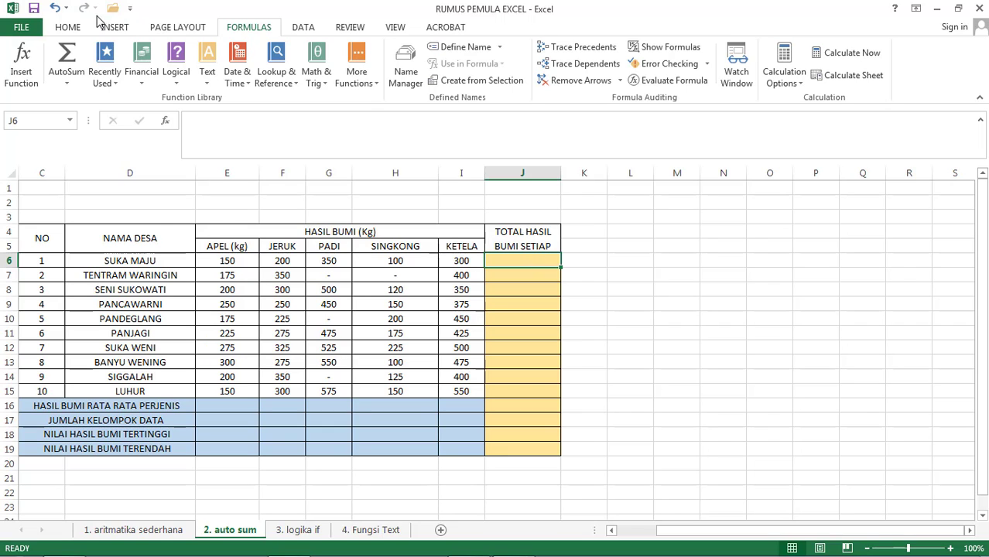
{"action": "left_click", "coordinate": [67, 79]}
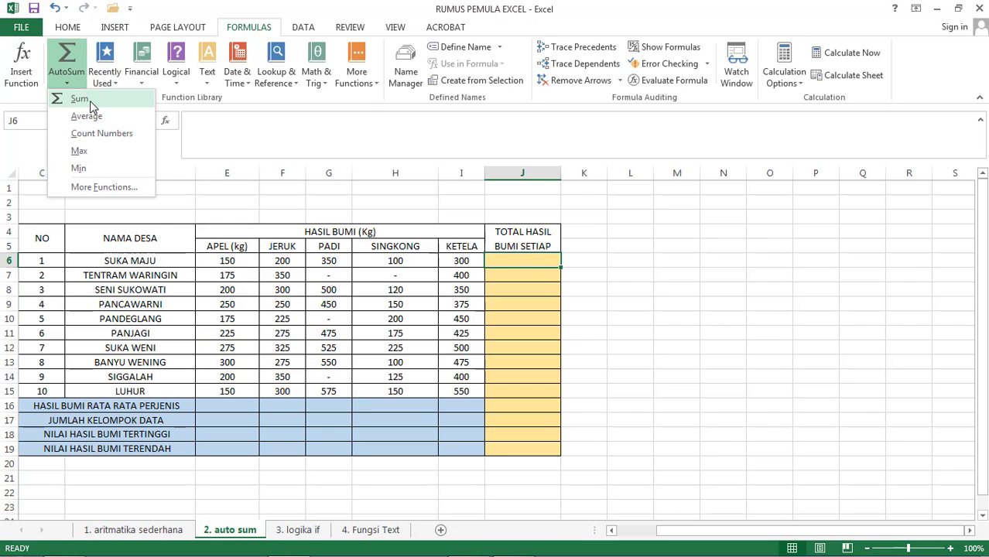
{"action": "left_click", "coordinate": [90, 102]}
{"action": "key", "text": "Return"}
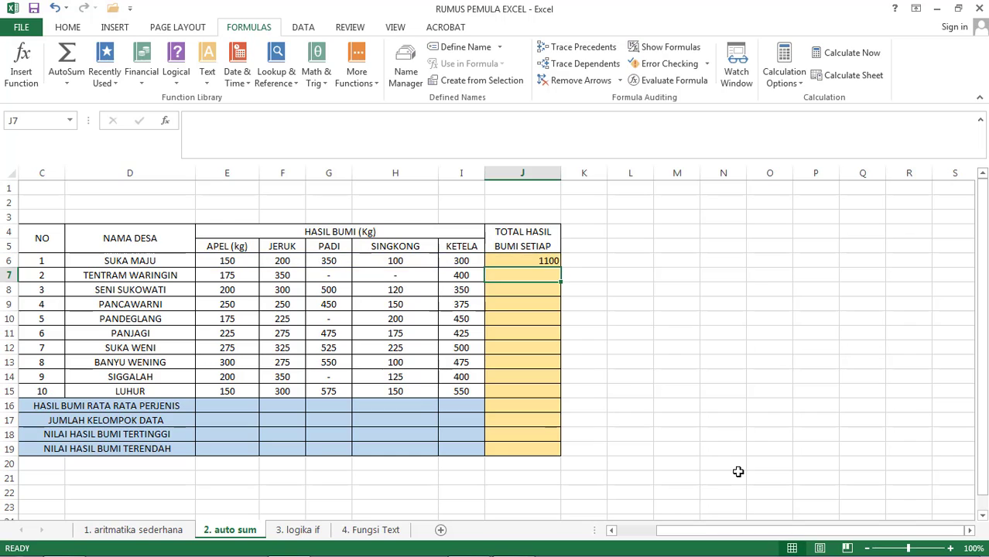
Fill the SUM formula from J6 down to J15 for the remaining villages.
{"action": "left_click", "coordinate": [547, 251]}
{"action": "left_click", "coordinate": [547, 261]}
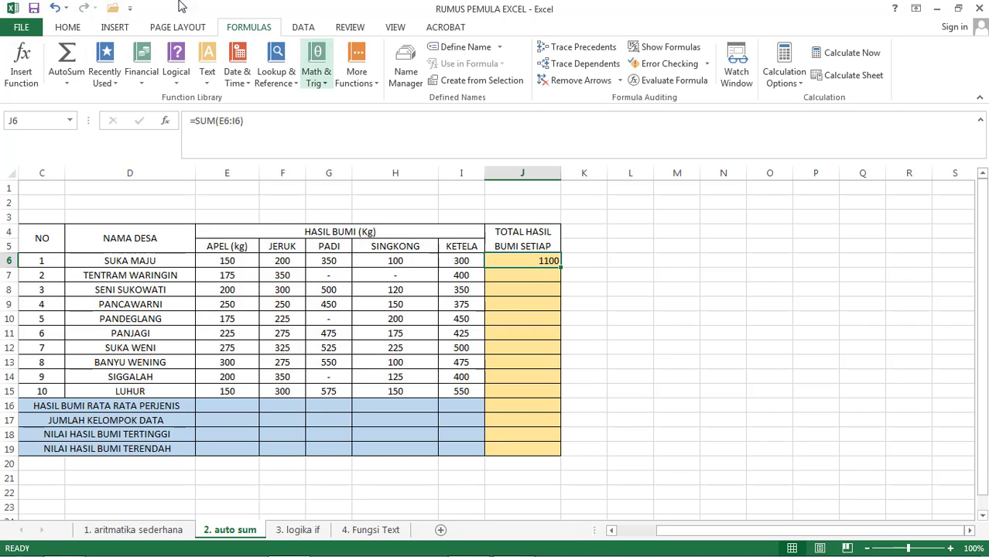
{"action": "left_click", "coordinate": [68, 83]}
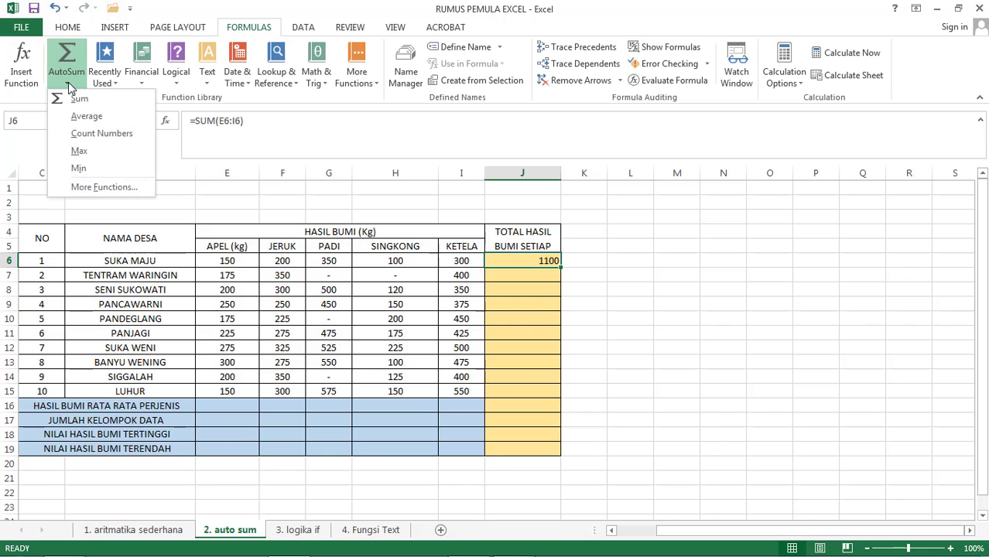
{"action": "left_click", "coordinate": [68, 84]}
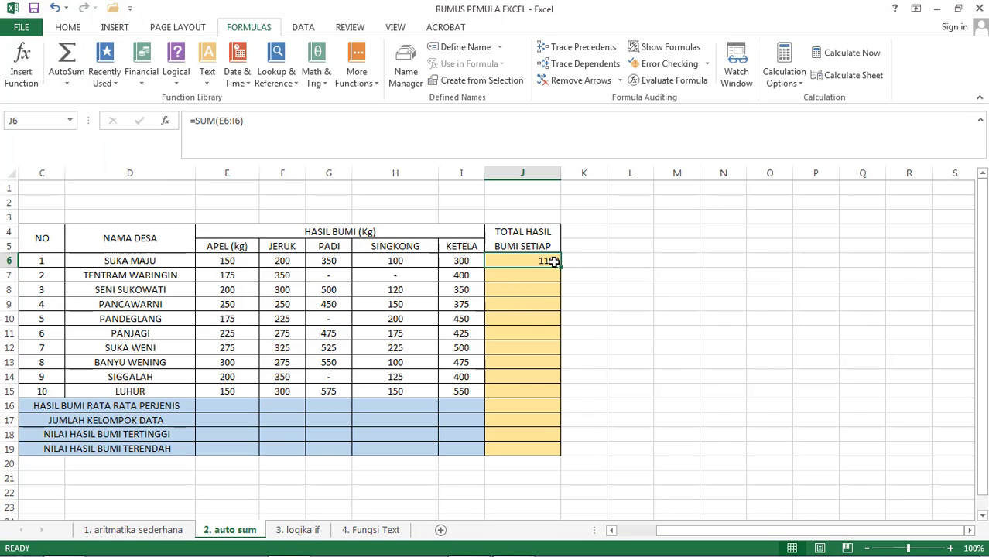
{"action": "left_click_drag", "start_coordinate": [554, 262], "coordinate": [560, 394]}
{"action": "mouse_move", "coordinate": [706, 550]}
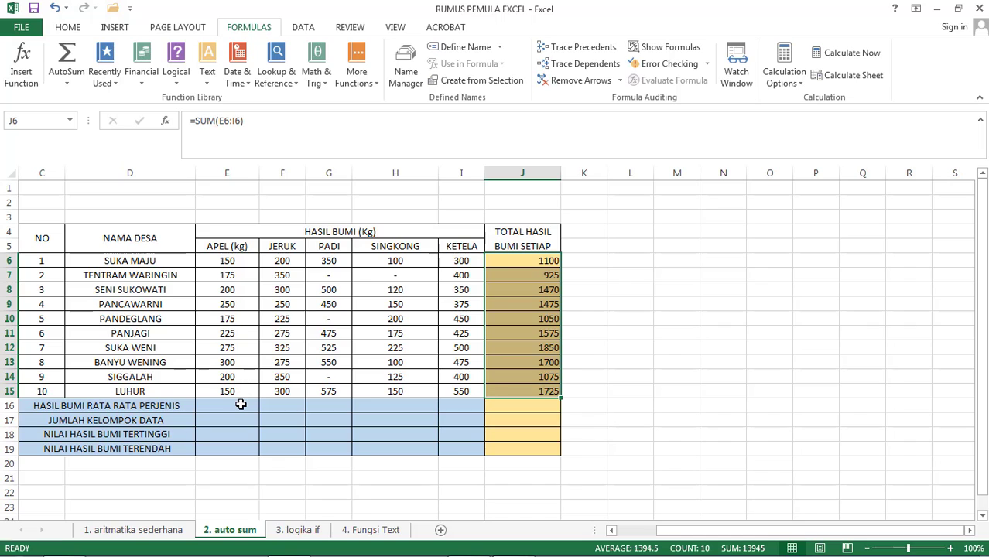
Insert the AutoSum average =AVERAGE(E6:E15) in cell E16 for the APEL column.
{"action": "left_click", "coordinate": [241, 404]}
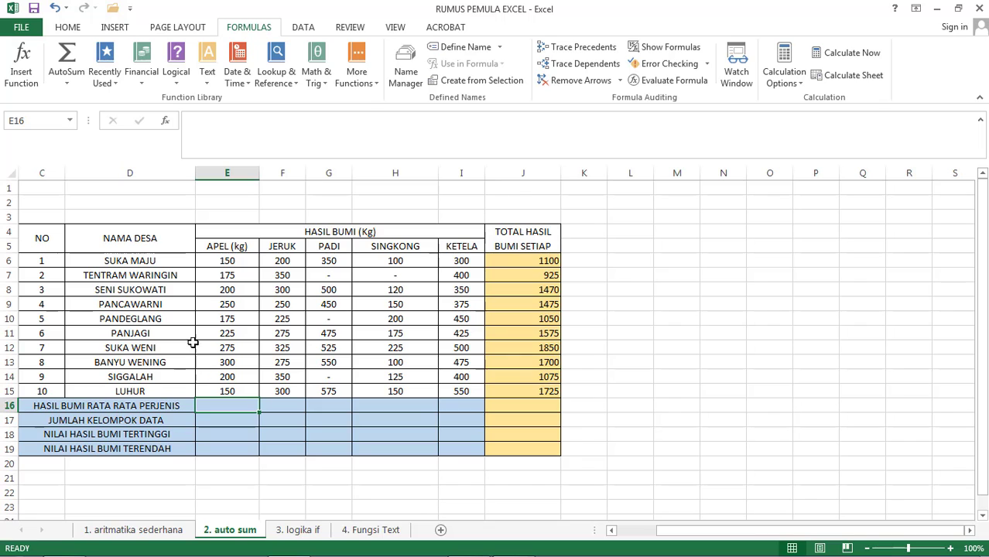
{"action": "left_click", "coordinate": [67, 83]}
{"action": "left_click", "coordinate": [86, 115]}
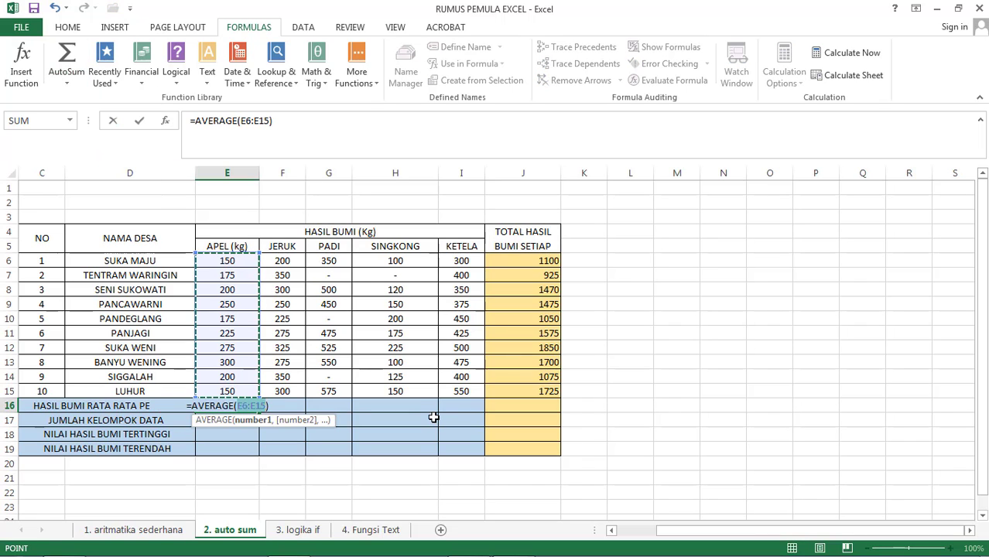
{"action": "key", "text": "Return"}
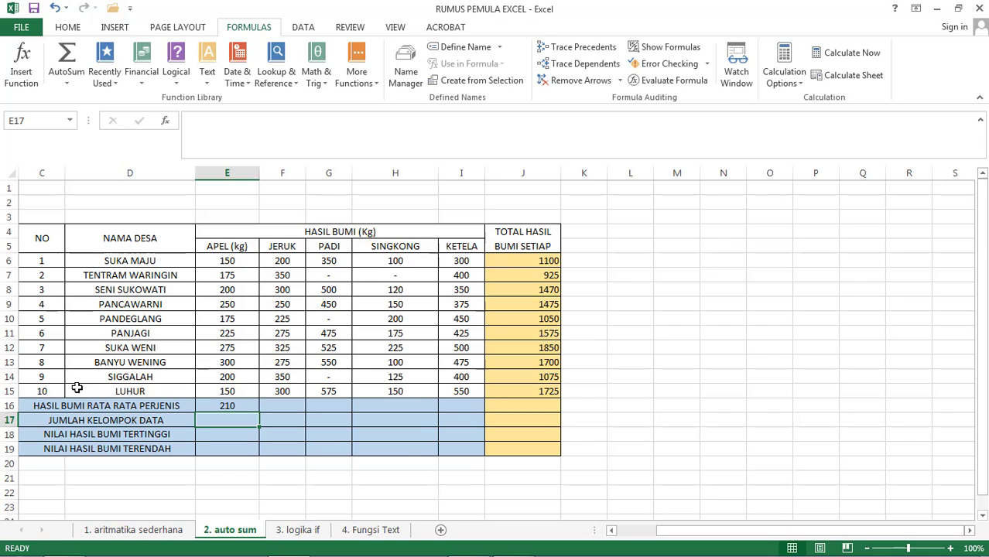
Fill the AVERAGE formula from E16 across to I16 for the other crops.
{"action": "left_click", "coordinate": [231, 405]}
{"action": "left_click_drag", "start_coordinate": [258, 412], "coordinate": [259, 413]}
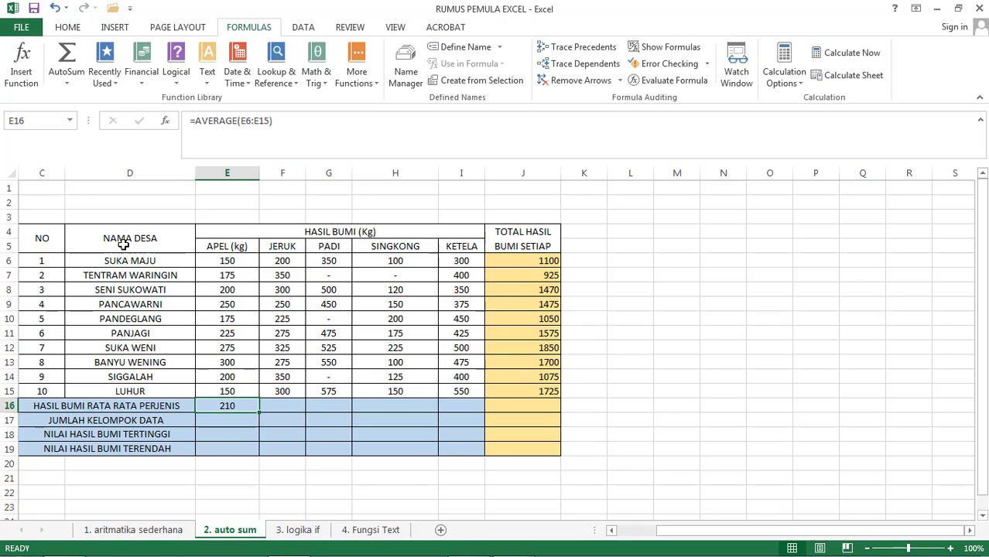
{"action": "left_click", "coordinate": [68, 82]}
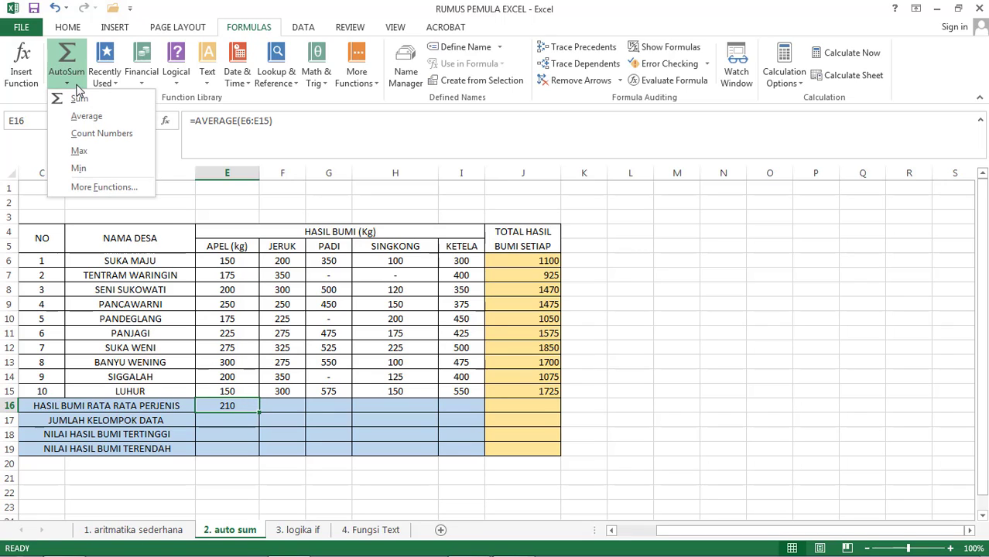
{"action": "left_click", "coordinate": [259, 411]}
{"action": "left_click_drag", "start_coordinate": [258, 412], "coordinate": [463, 412]}
Insert the AutoSum count =COUNT(E6:E15) in cell E17 for the APEL column.
{"action": "left_click", "coordinate": [219, 422]}
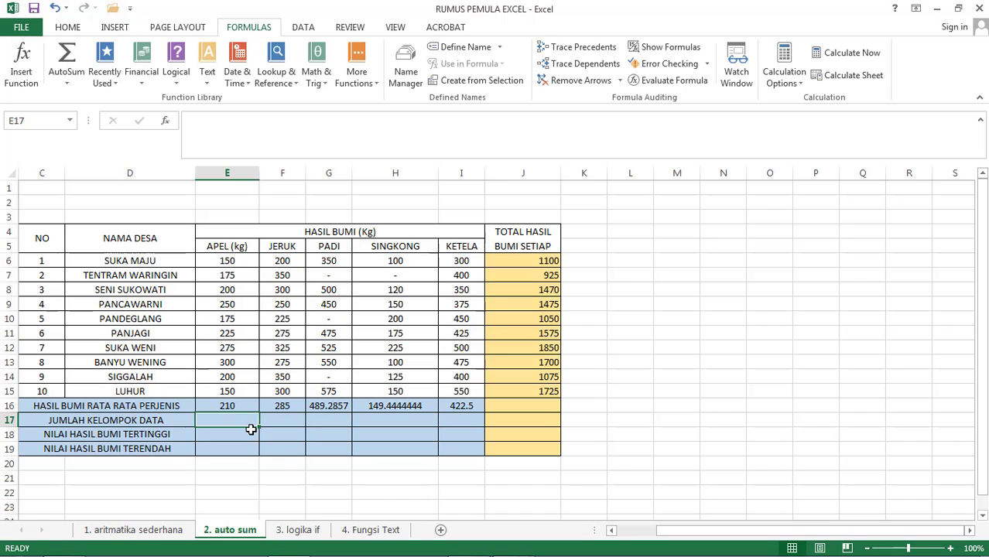
{"action": "left_click", "coordinate": [68, 83]}
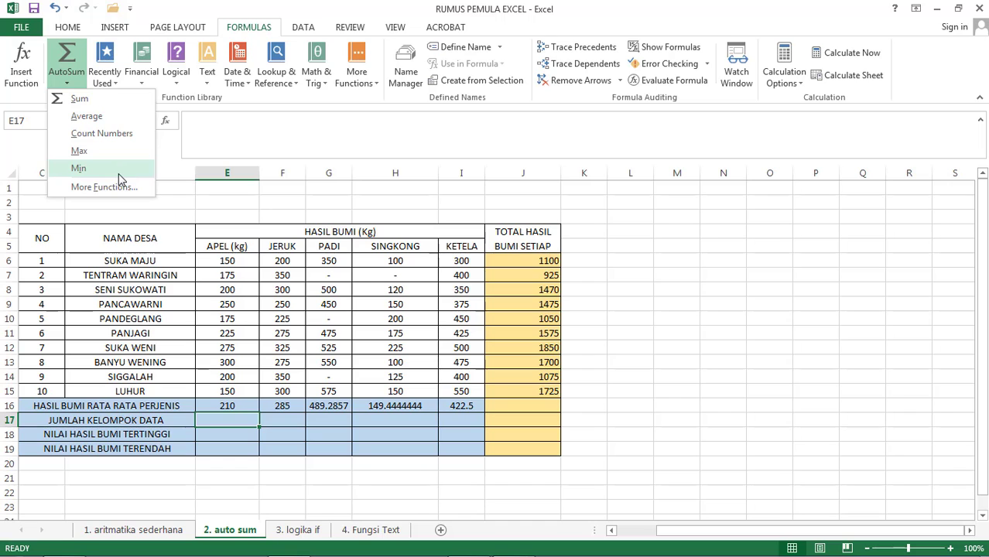
{"action": "left_click", "coordinate": [107, 136]}
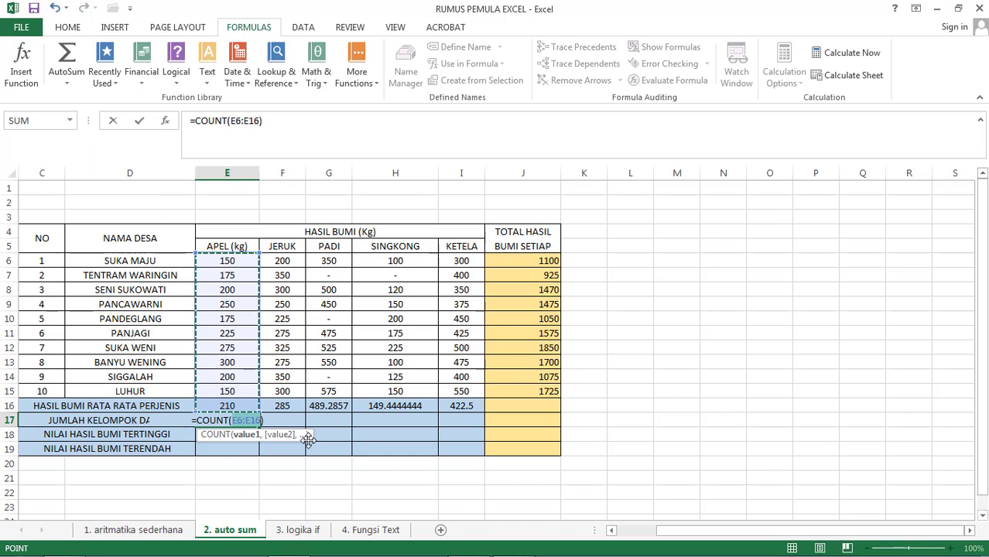
{"action": "key", "text": "shift+Up"}
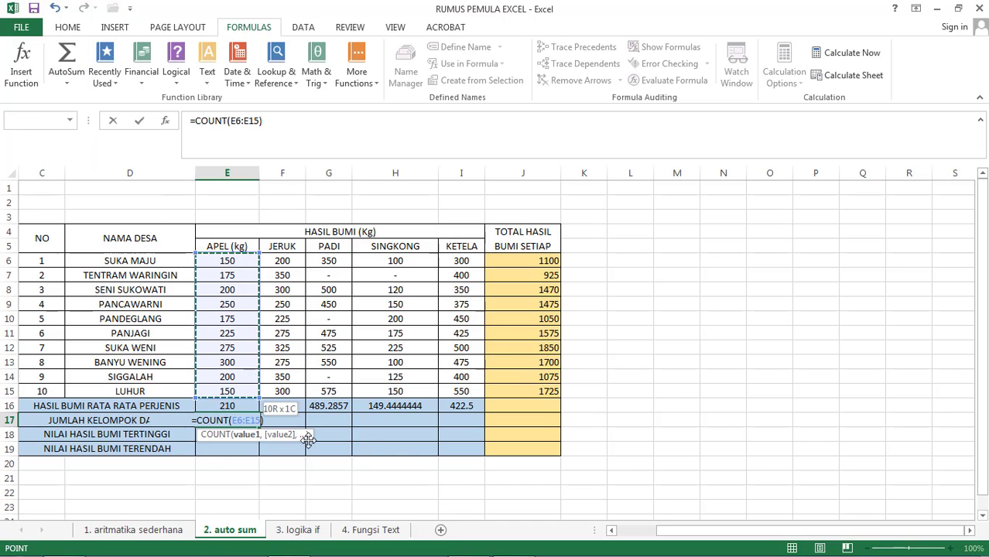
{"action": "key", "text": "Return"}
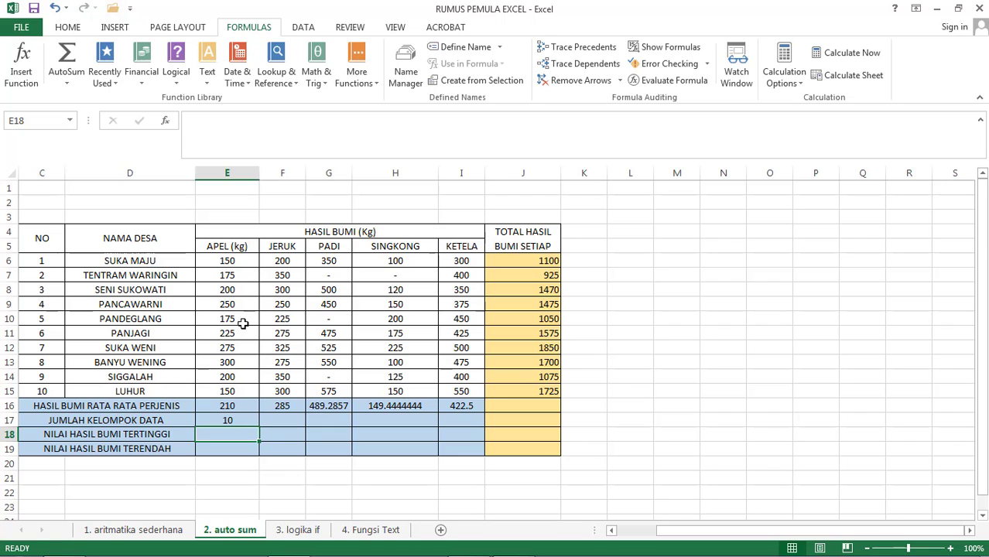
Fill the COUNT formula from E17 across to I17 for the other crops.
{"action": "left_click", "coordinate": [244, 419]}
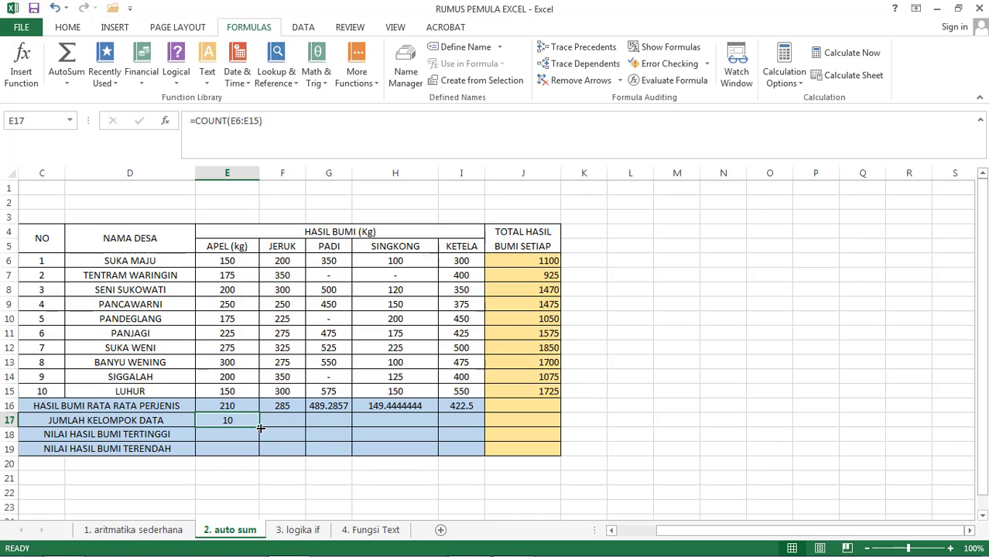
{"action": "left_click_drag", "start_coordinate": [261, 428], "coordinate": [469, 431]}
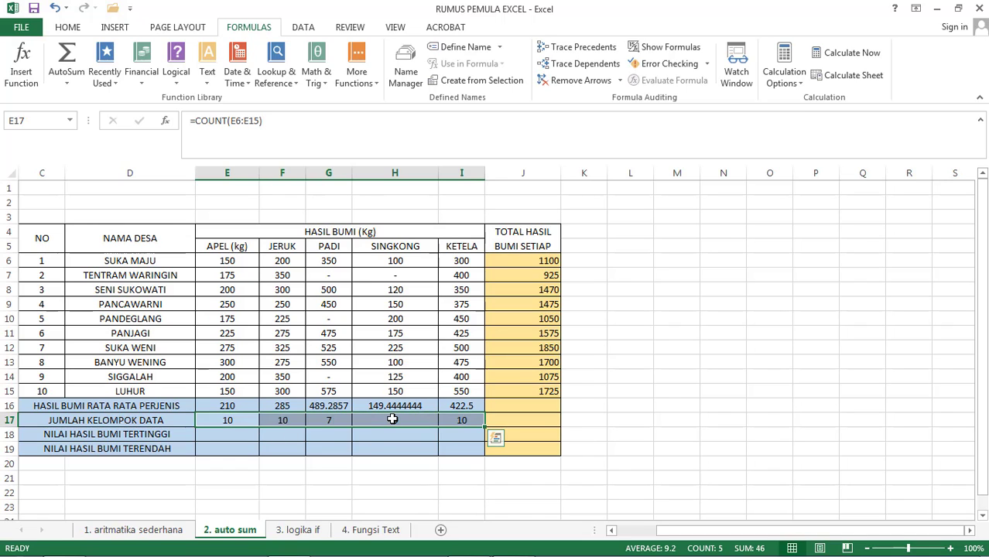
{"action": "left_click", "coordinate": [393, 419]}
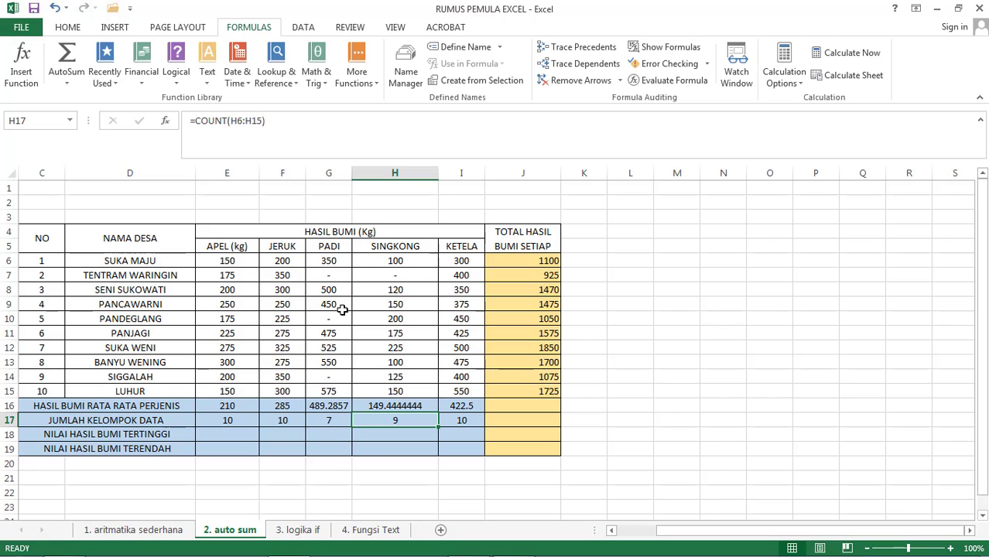
{"action": "left_click", "coordinate": [237, 420]}
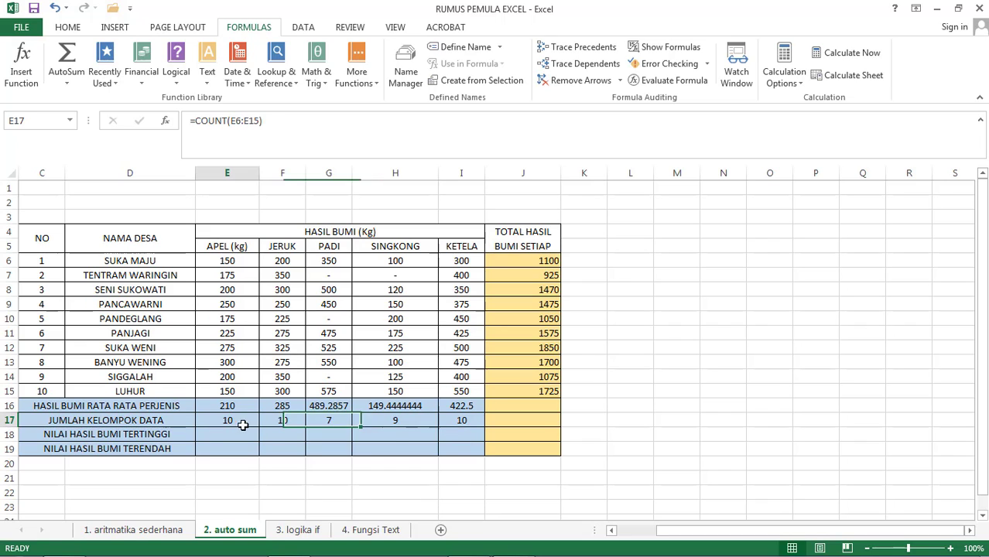
Insert the AutoSum maximum =MAX(E6:E15) in cell E18 for the APEL column.
{"action": "left_click", "coordinate": [247, 432]}
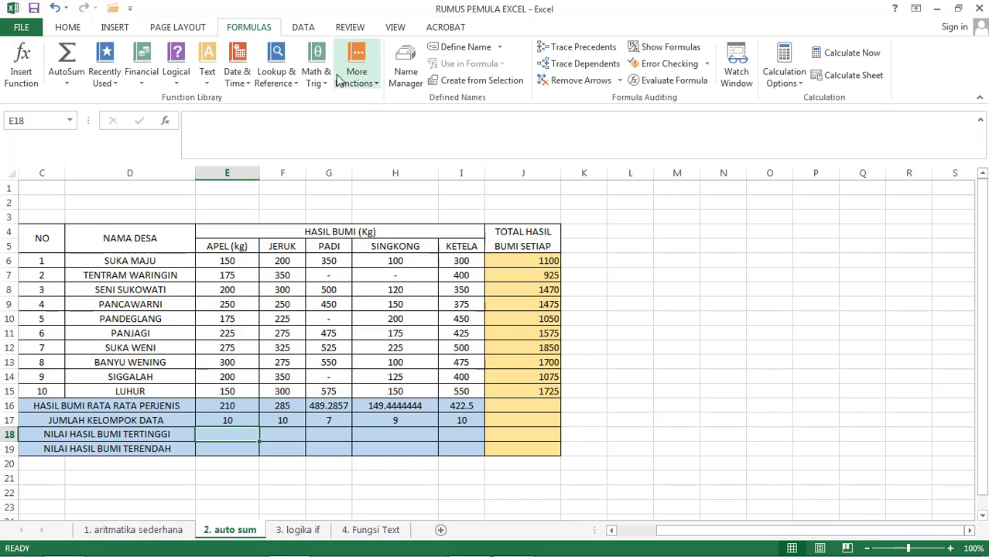
{"action": "left_click", "coordinate": [67, 82]}
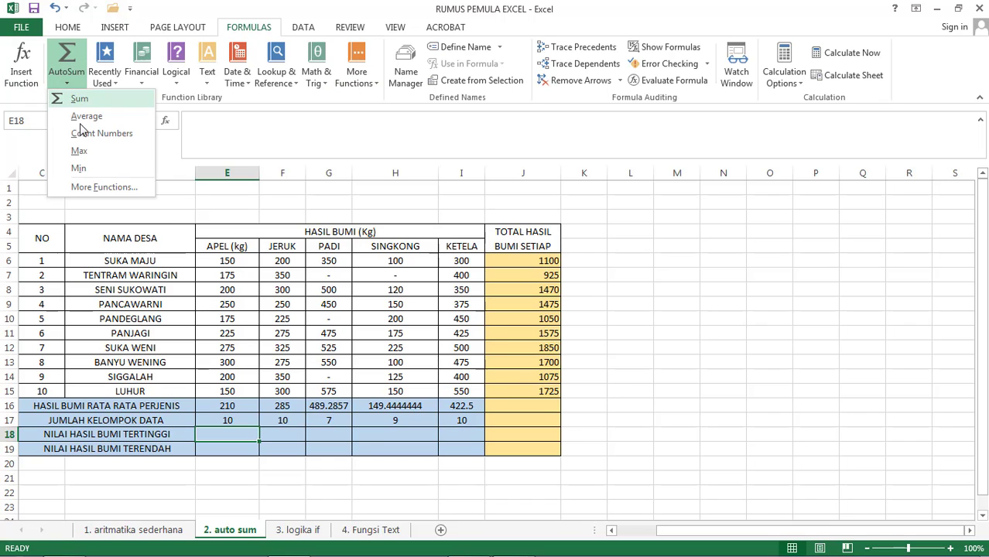
{"action": "left_click", "coordinate": [98, 157]}
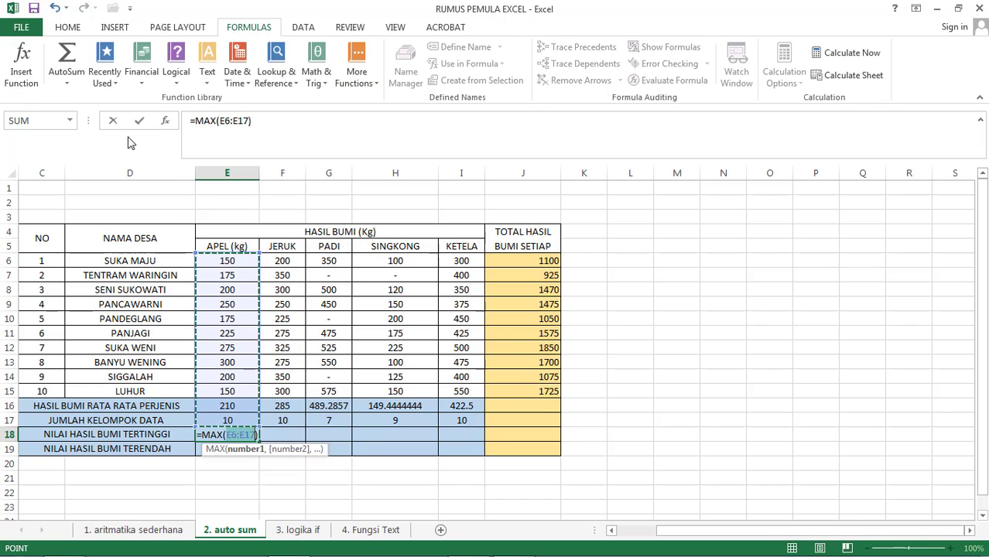
{"action": "key", "text": "shift+Up"}
{"action": "key", "text": "shift+Up"}
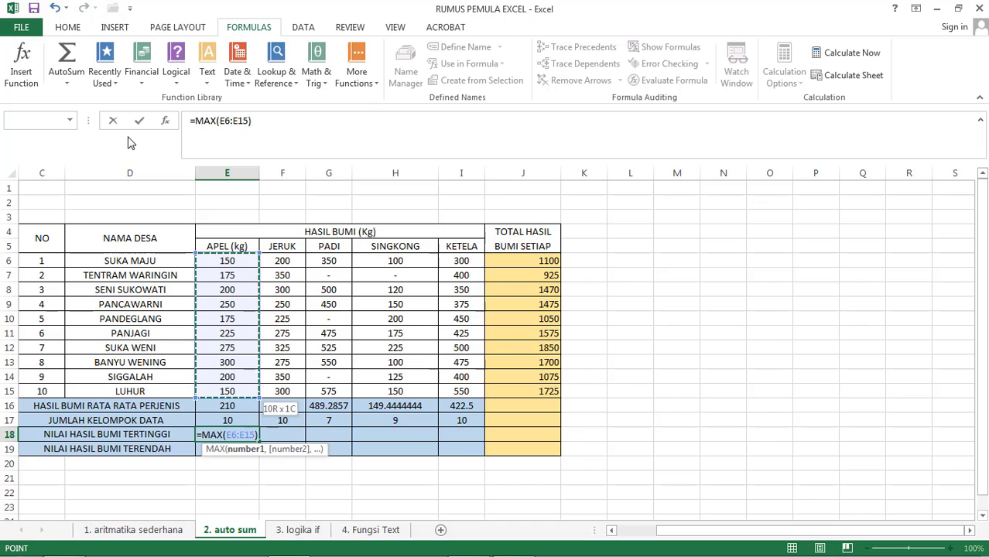
{"action": "key", "text": "Return"}
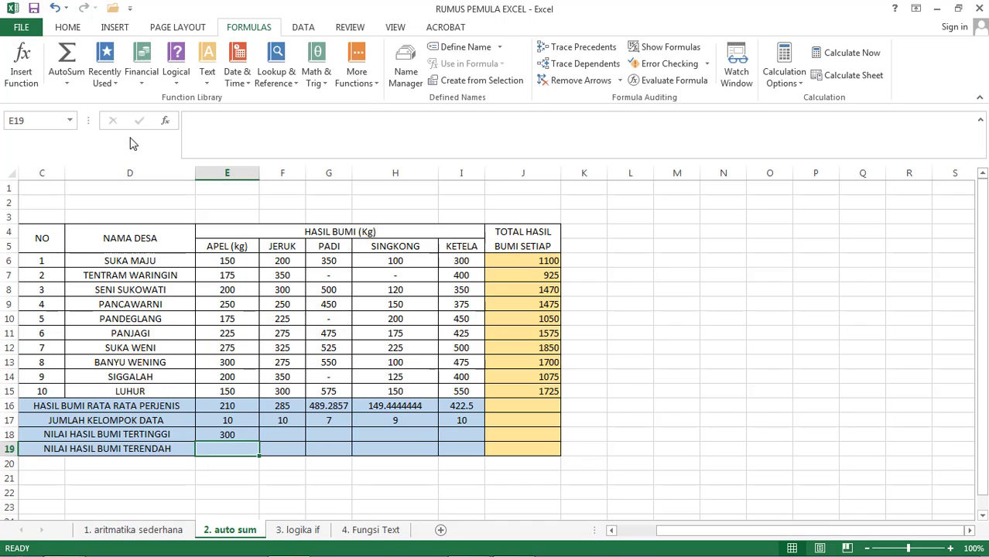
Fill the MAX formula from E18 across to I18 for the other crops.
{"action": "left_click", "coordinate": [254, 432]}
{"action": "left_click_drag", "start_coordinate": [259, 441], "coordinate": [467, 434]}
{"action": "left_click", "coordinate": [300, 438]}
Insert the AutoSum minimum =MIN(E6:E15) in cell E19 for the APEL column.
{"action": "left_click", "coordinate": [238, 447]}
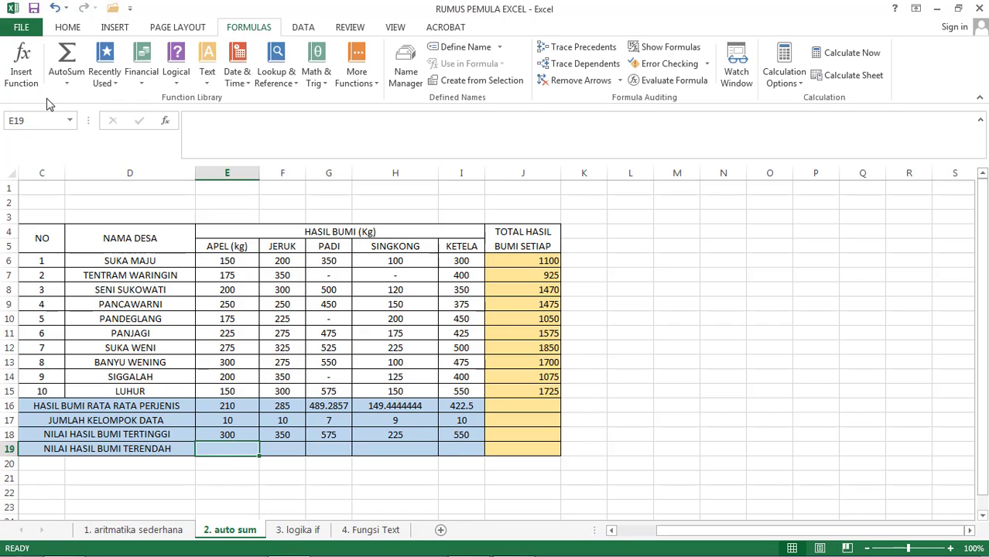
{"action": "left_click", "coordinate": [67, 81]}
{"action": "left_click", "coordinate": [97, 172]}
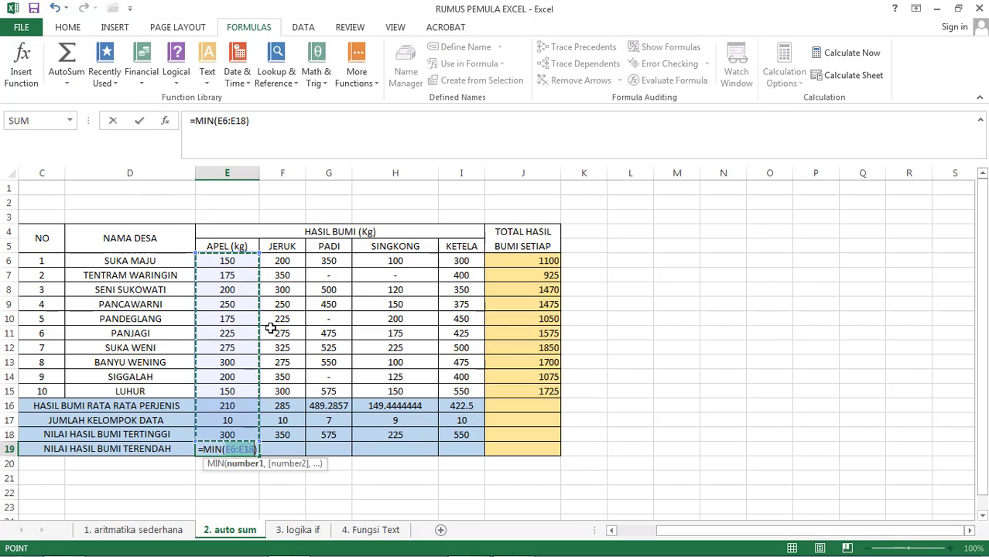
{"action": "key", "text": "shift+Up"}
{"action": "key", "text": "shift+Up"}
{"action": "key", "text": "shift+Up"}
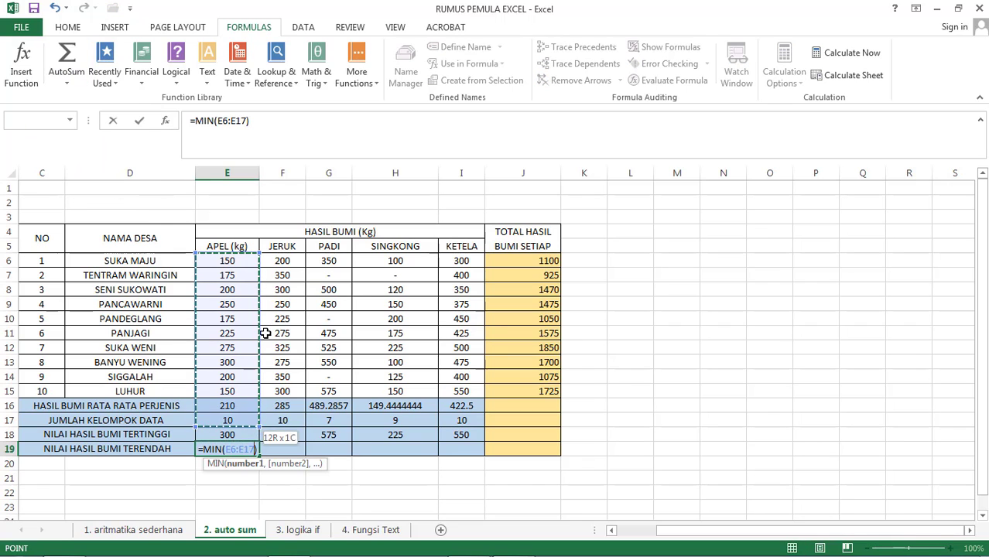
{"action": "key", "text": "Return"}
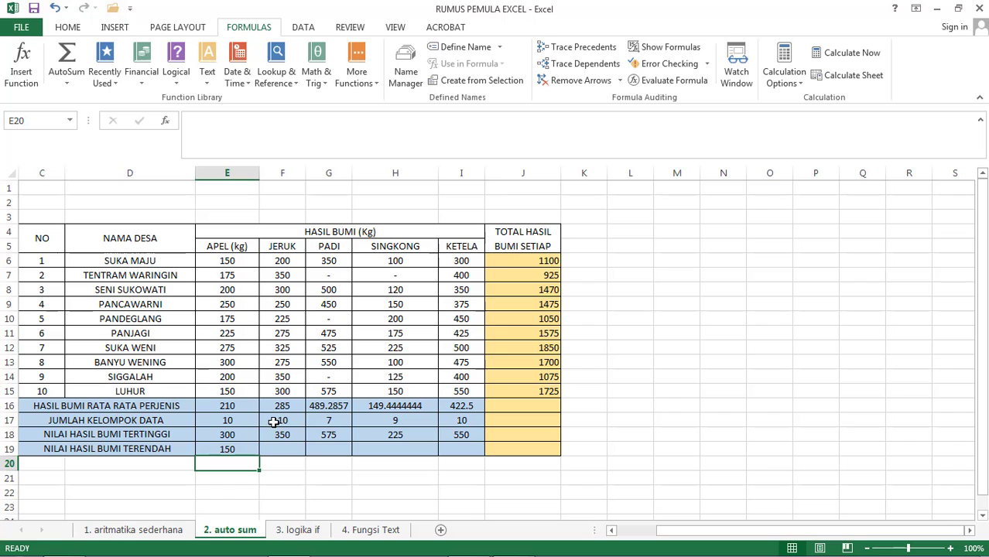
Fill the MIN formula from E19 across to I19 for the other crops.
{"action": "left_click", "coordinate": [243, 448]}
{"action": "left_click_drag", "start_coordinate": [258, 457], "coordinate": [464, 457]}
{"action": "left_click", "coordinate": [439, 482]}
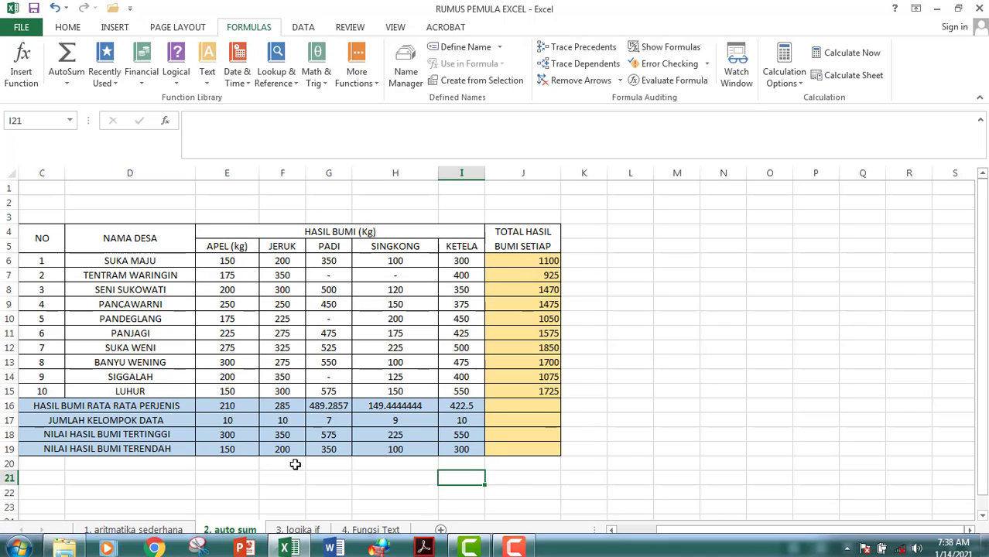
Switch to the "3. logika if" sheet and clear the KETERANGAN cells H5:H14.
{"action": "left_click", "coordinate": [341, 530]}
{"action": "left_click", "coordinate": [302, 531]}
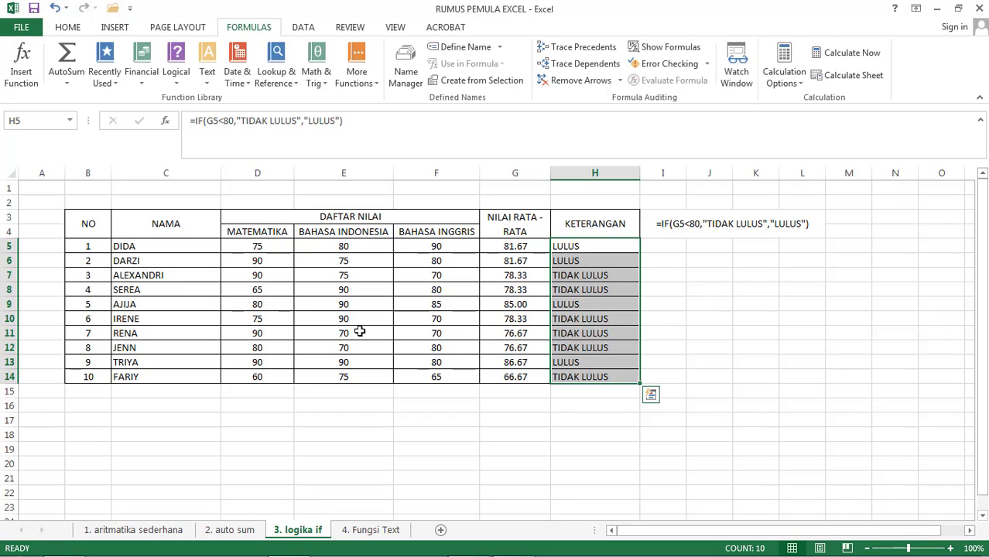
{"action": "key", "text": "Delete"}
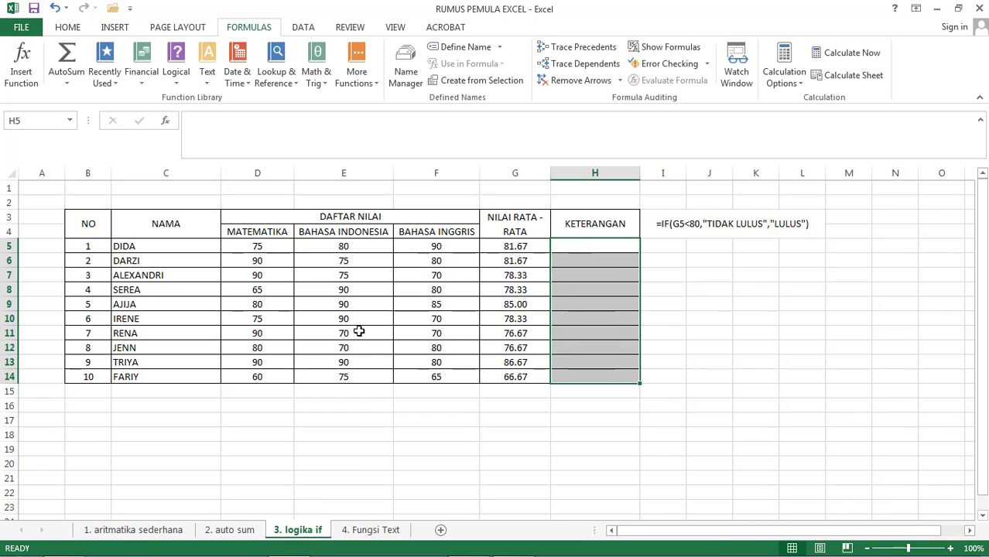
Start an IF formula in cell H5 with the logical test G5<80.
{"action": "double_click", "coordinate": [584, 249]}
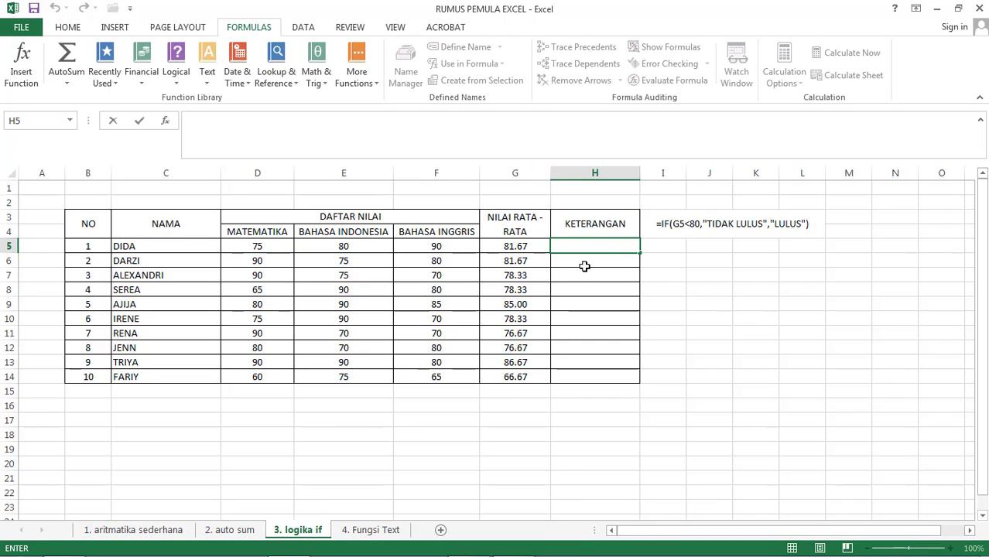
{"action": "type", "text": "=I"}
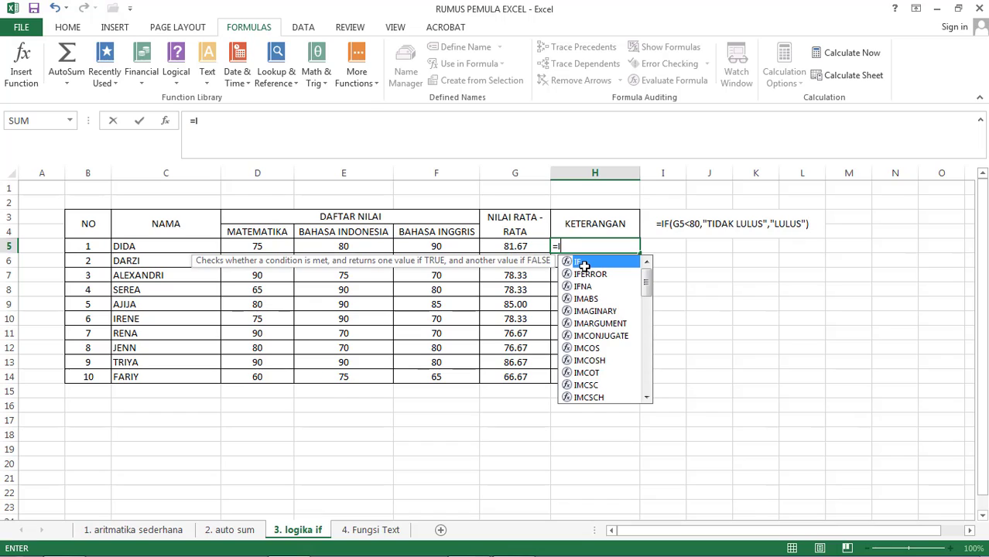
{"action": "type", "text": "F"}
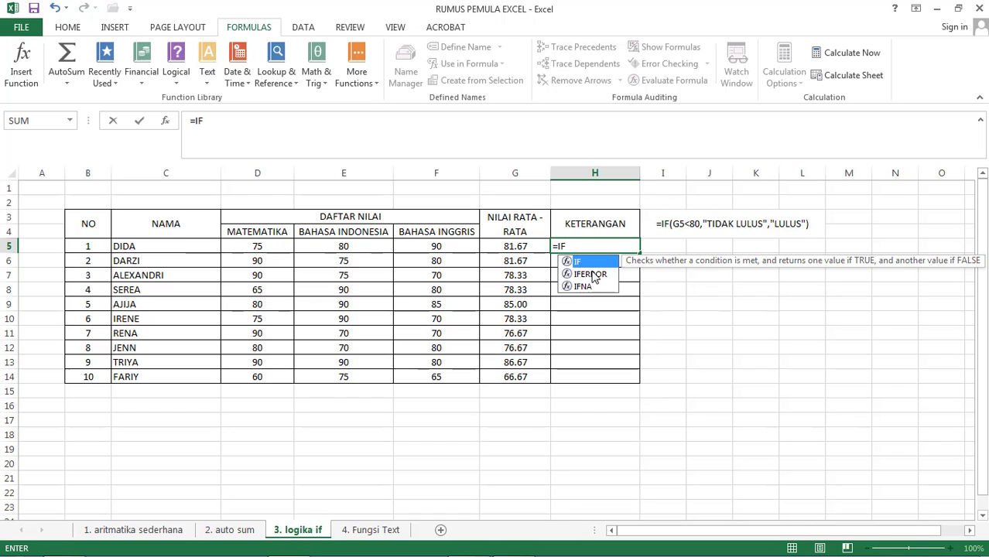
{"action": "type", "text": "("}
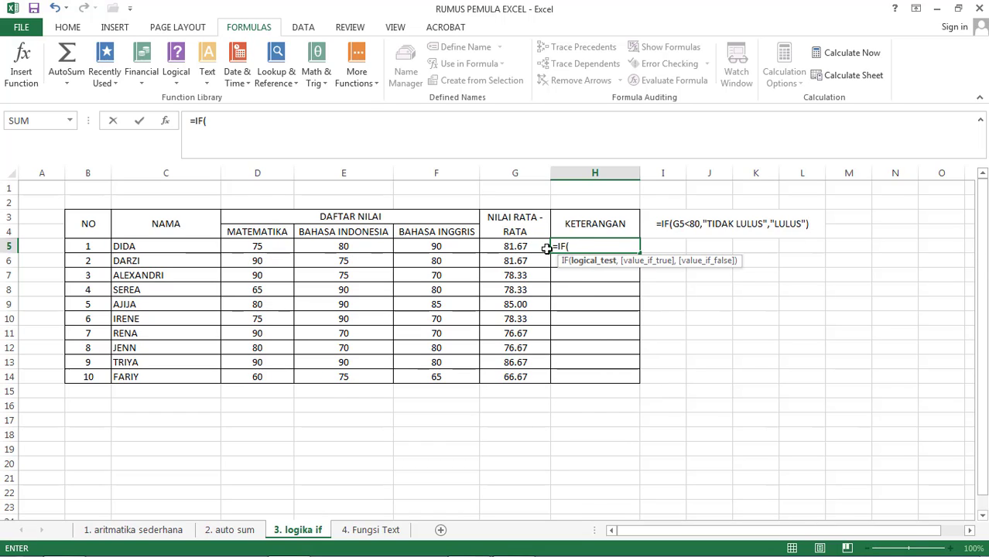
{"action": "left_click", "coordinate": [518, 245]}
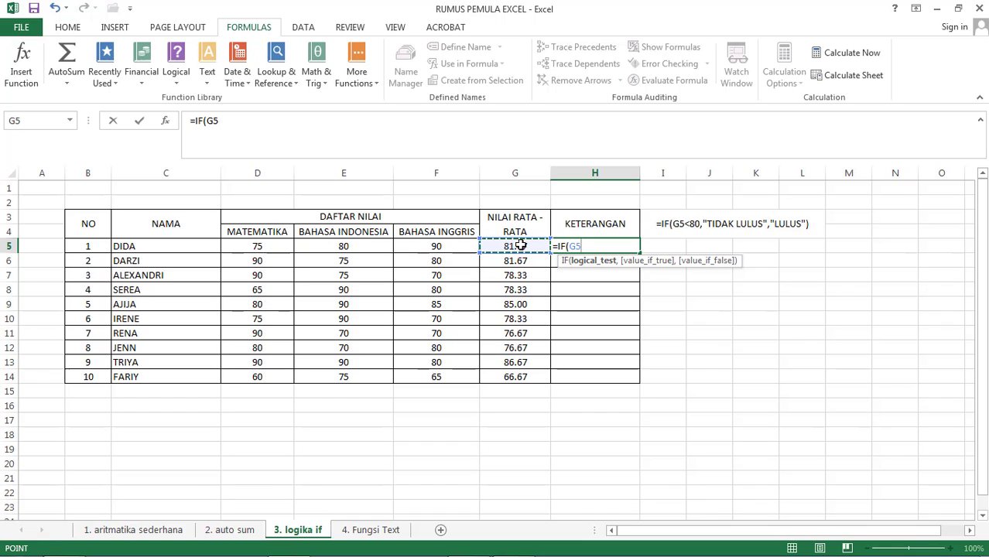
{"action": "type", "text": "<80"}
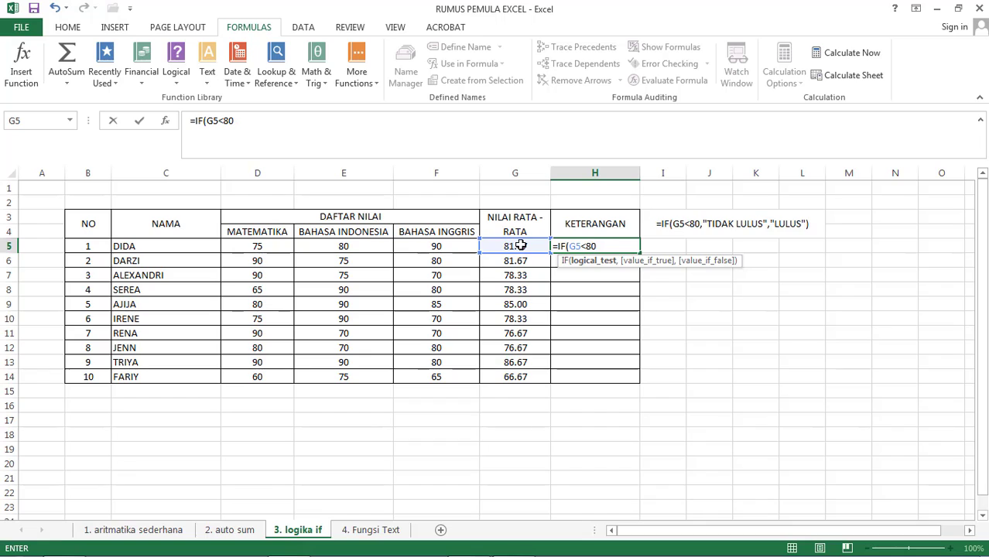
Complete the IF formula in H5 with "TIDAK LULUS" as the true value and "LULUS" as the false value.
{"action": "type", "text": ","}
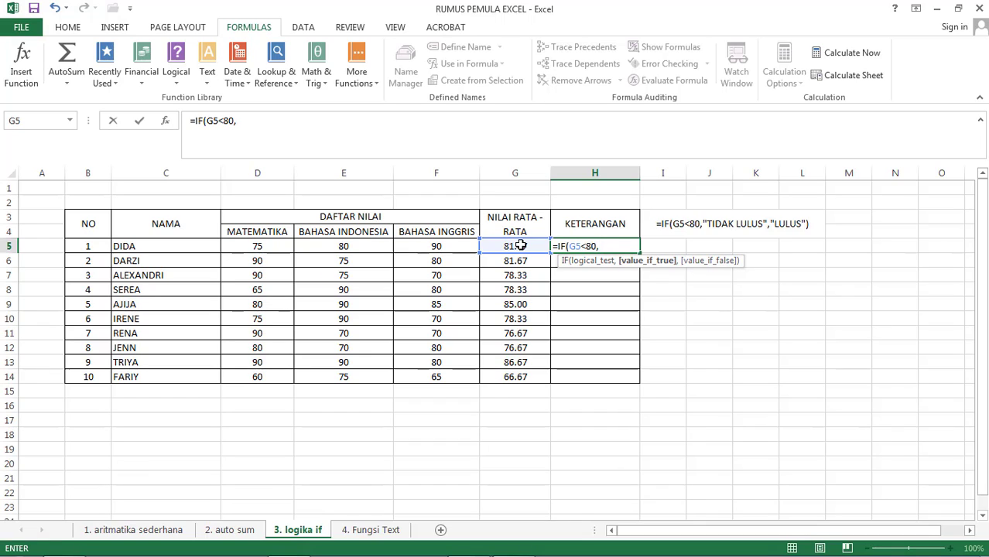
{"action": "type", "text": "\"TIDAK LULUS"}
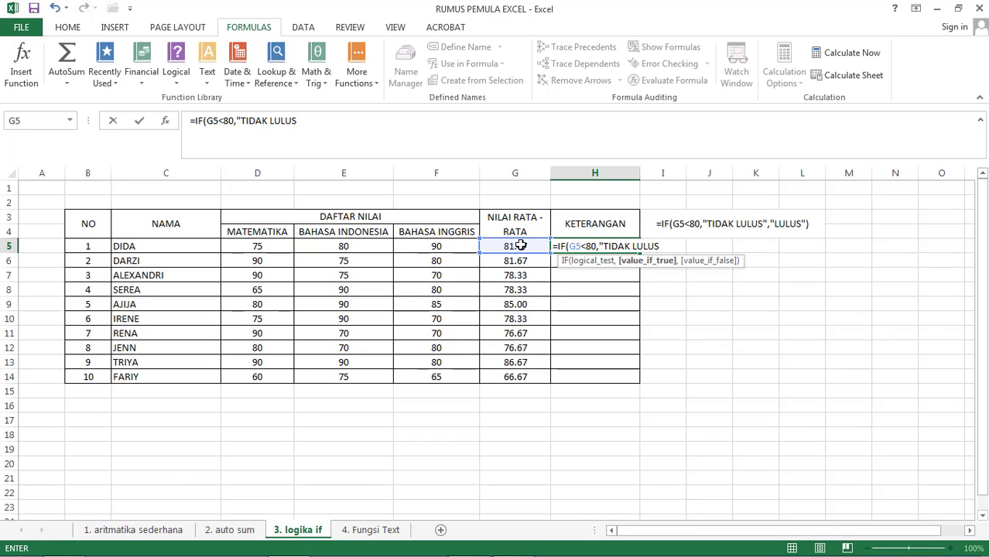
{"action": "type", "text": "\","}
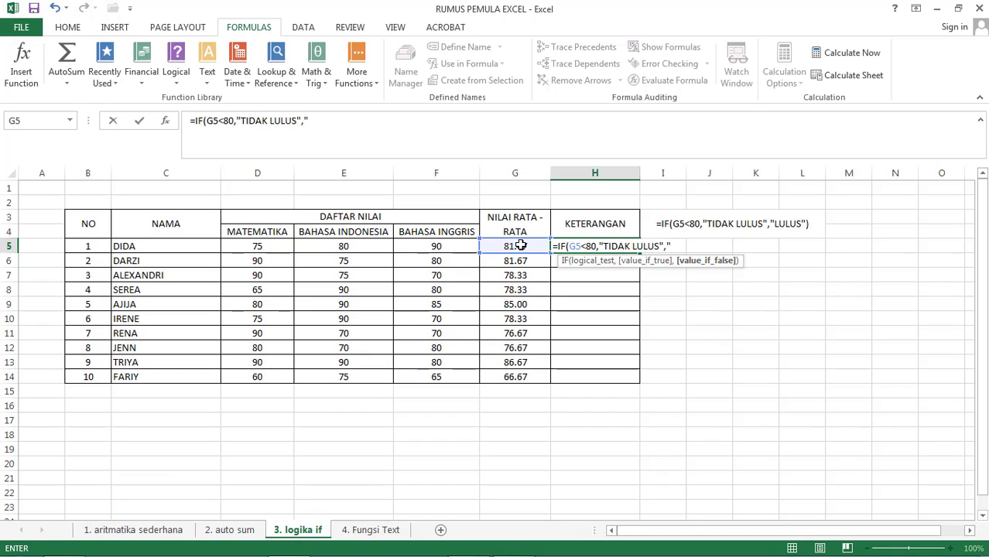
{"action": "type", "text": "\"LELUS"}
{"action": "left_click", "coordinate": [678, 247]}
{"action": "key", "text": "BackSpace"}
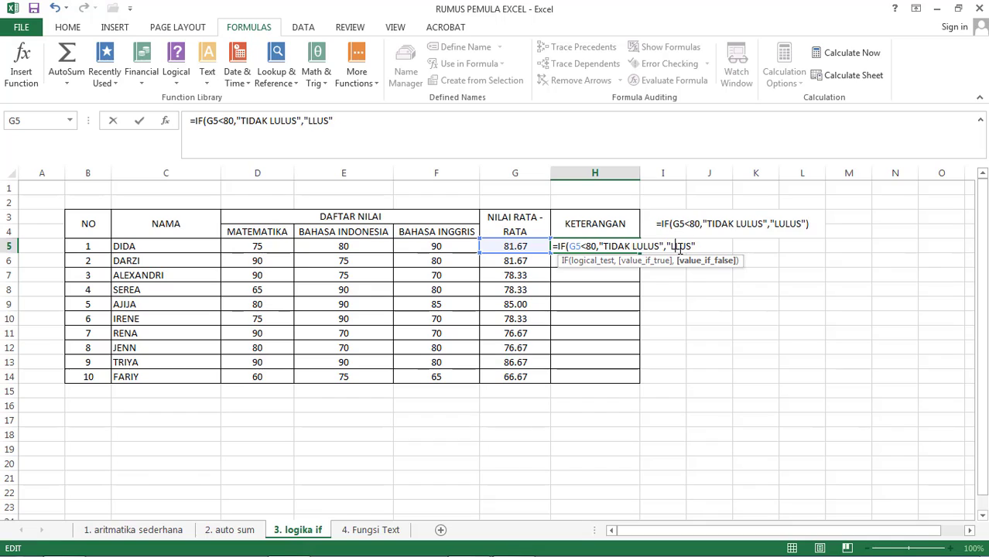
{"action": "type", "text": "U"}
{"action": "key", "text": "Return"}
Fill the IF formula from H5 down to H14 for the remaining students.
{"action": "left_click", "coordinate": [587, 246]}
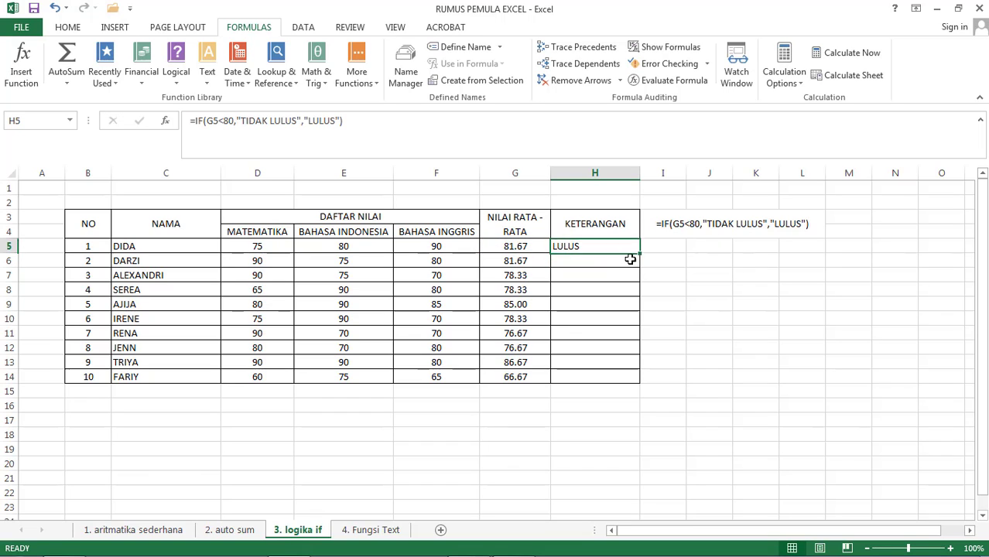
{"action": "left_click_drag", "start_coordinate": [642, 254], "coordinate": [656, 378]}
{"action": "left_click", "coordinate": [680, 301]}
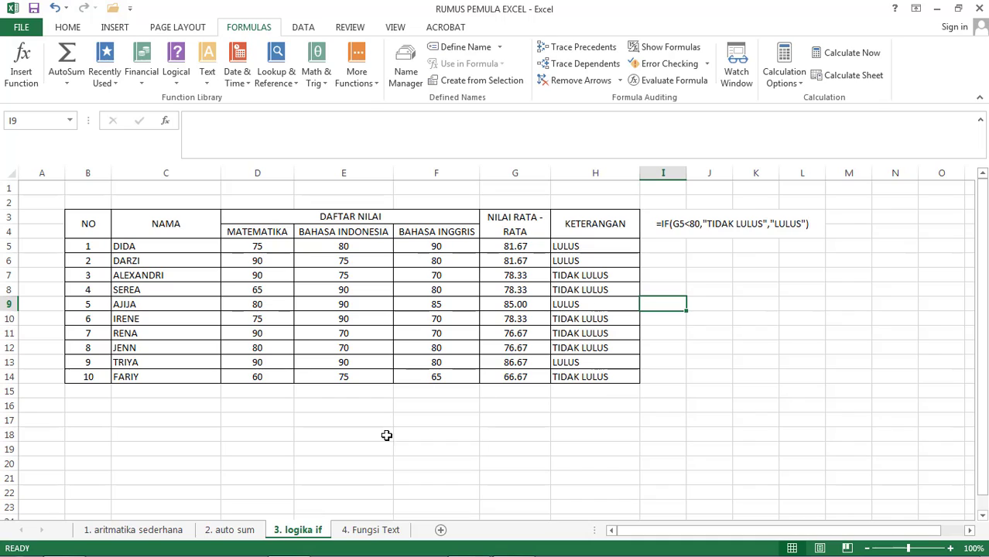
Switch to the "4. Fungsi Text" sheet and start a CONCATENATE formula in cell D3.
{"action": "left_click", "coordinate": [379, 531]}
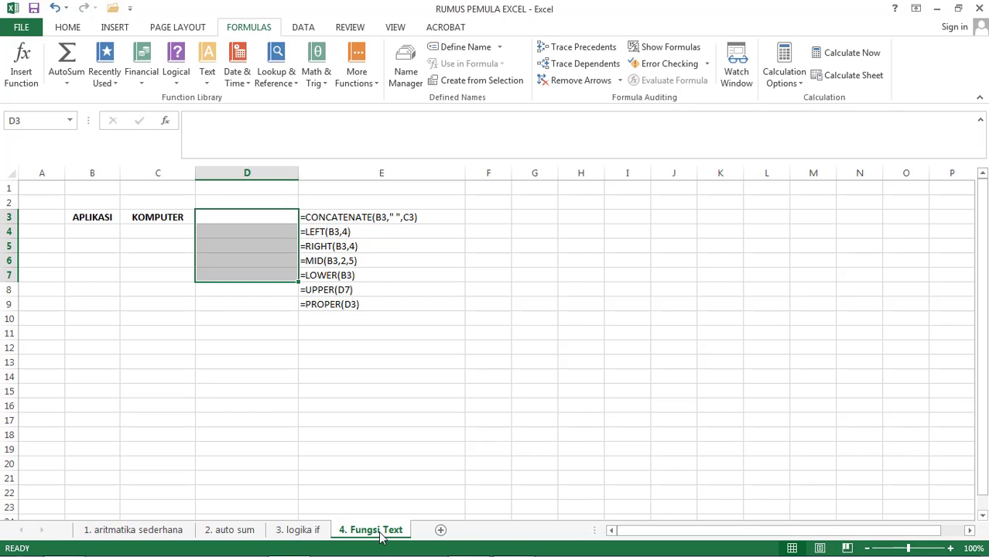
{"action": "left_click", "coordinate": [260, 218]}
{"action": "type", "text": "="}
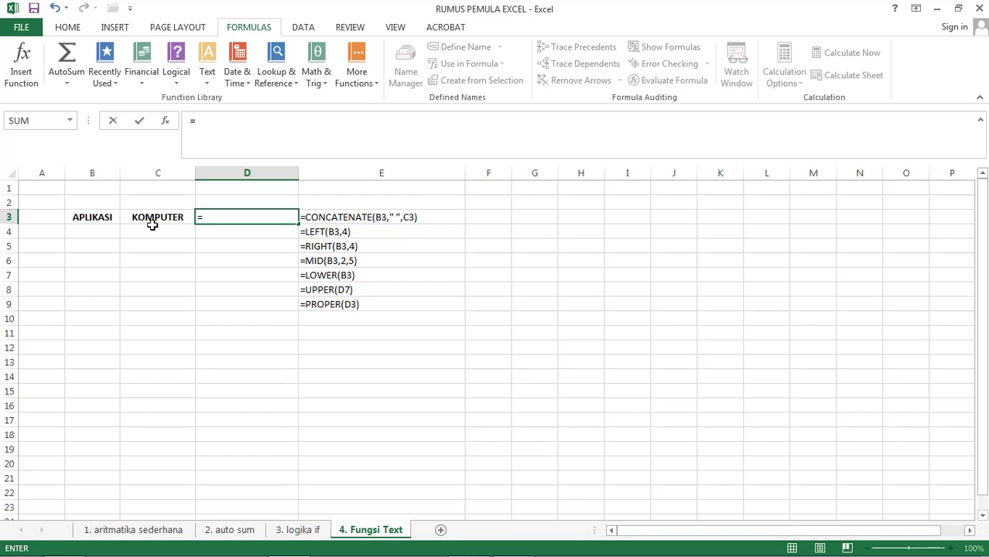
{"action": "left_click", "coordinate": [113, 216]}
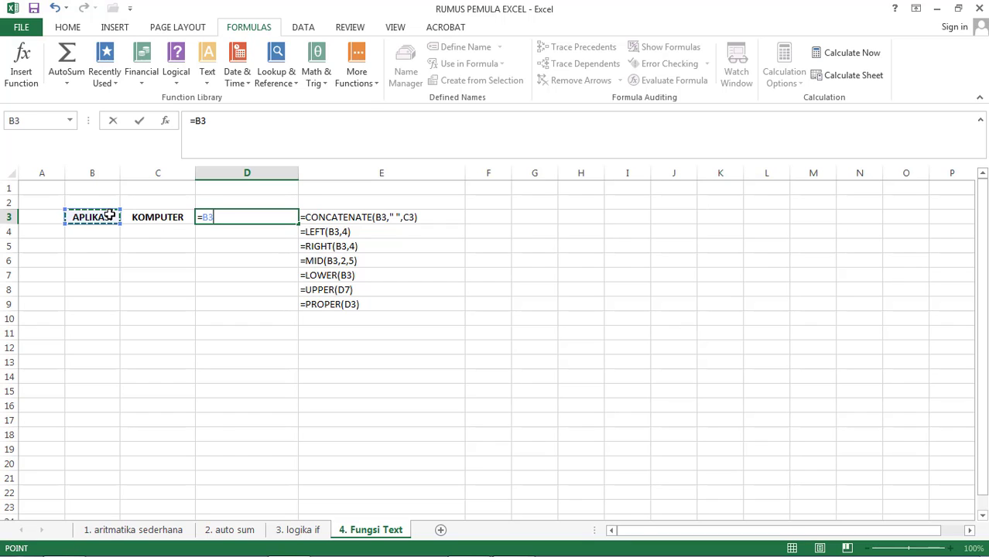
{"action": "left_click", "coordinate": [214, 217]}
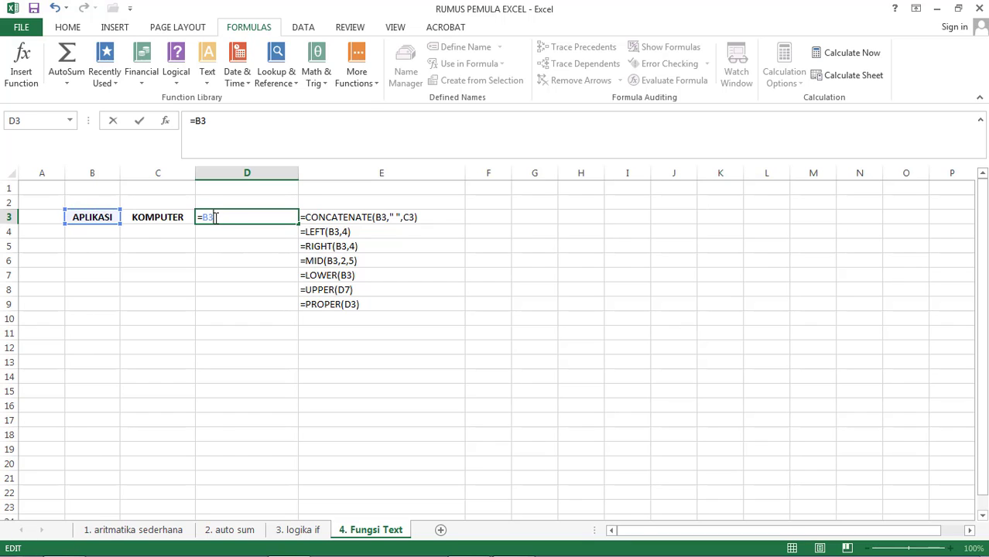
{"action": "key", "text": "BackSpace"}
{"action": "key", "text": "BackSpace"}
{"action": "type", "text": "CON"}
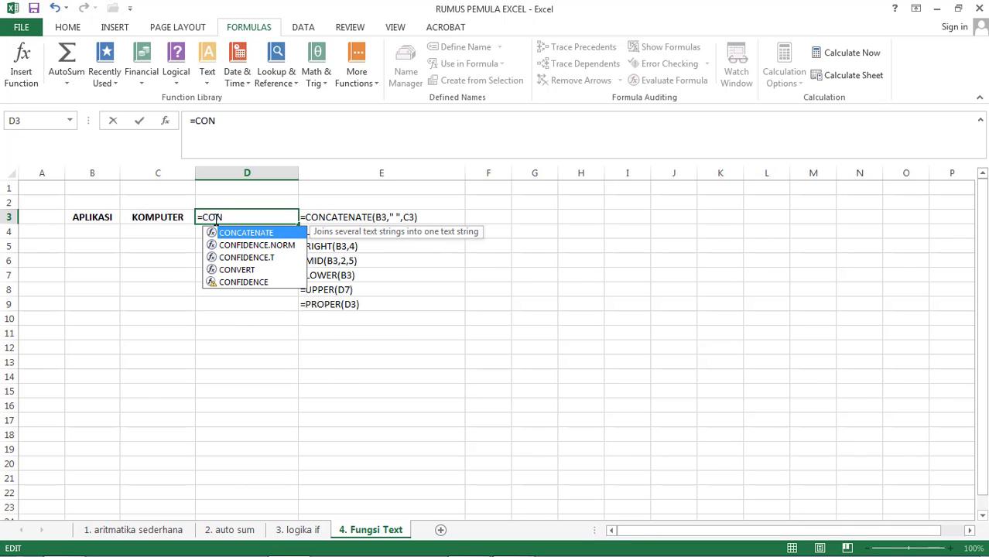
{"action": "double_click", "coordinate": [240, 234]}
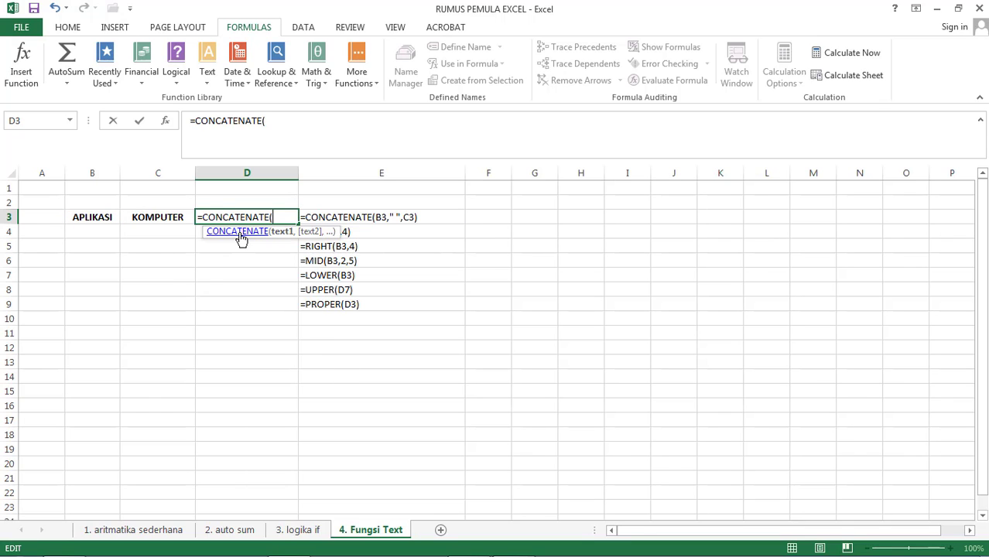
Complete the CONCATENATE formula in D3 so it joins B3, a space (" ") and C3.
{"action": "left_click", "coordinate": [88, 219]}
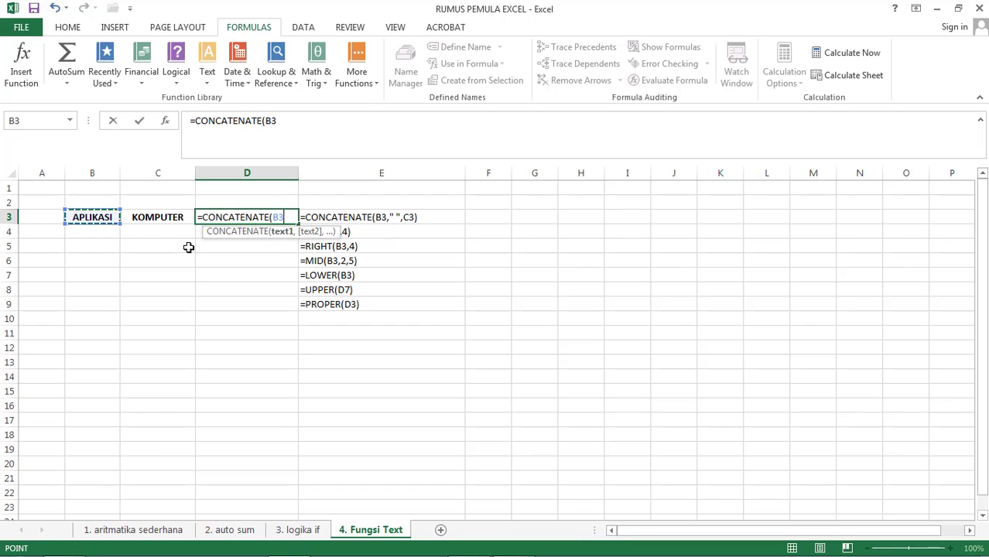
{"action": "type", "text": ",\""}
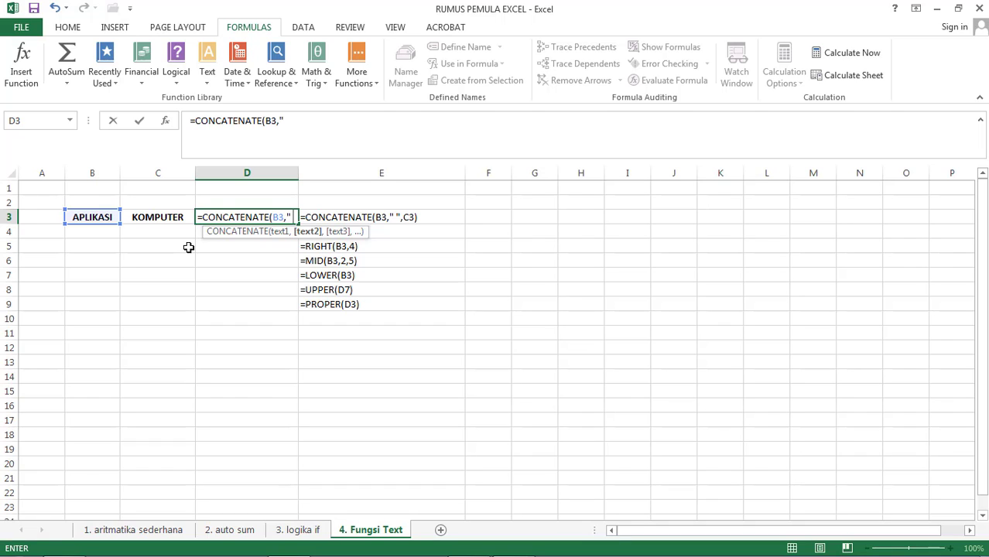
{"action": "type", "text": " \","}
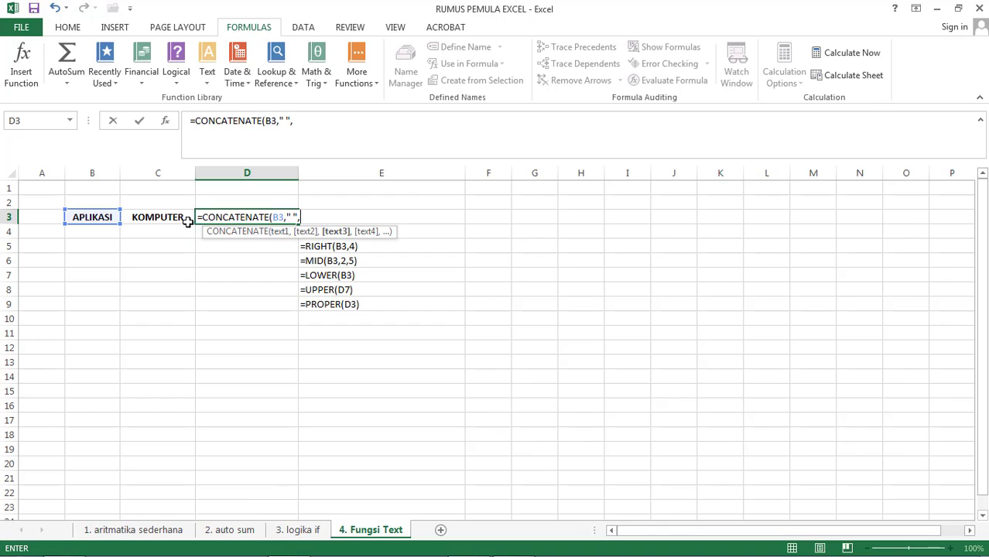
{"action": "left_click", "coordinate": [177, 217]}
{"action": "type", "text": ")"}
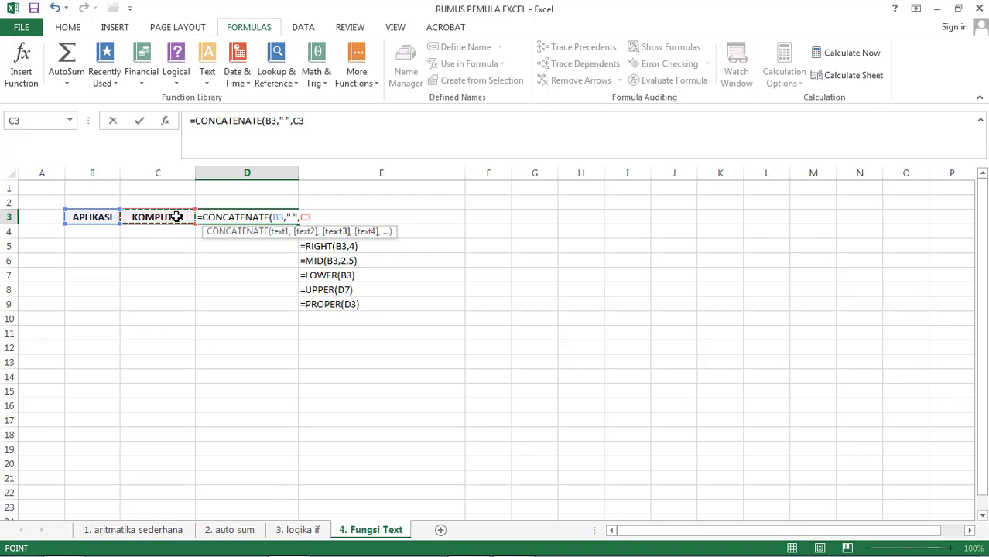
{"action": "type", "text": "\\"}
{"action": "key", "text": "Return"}
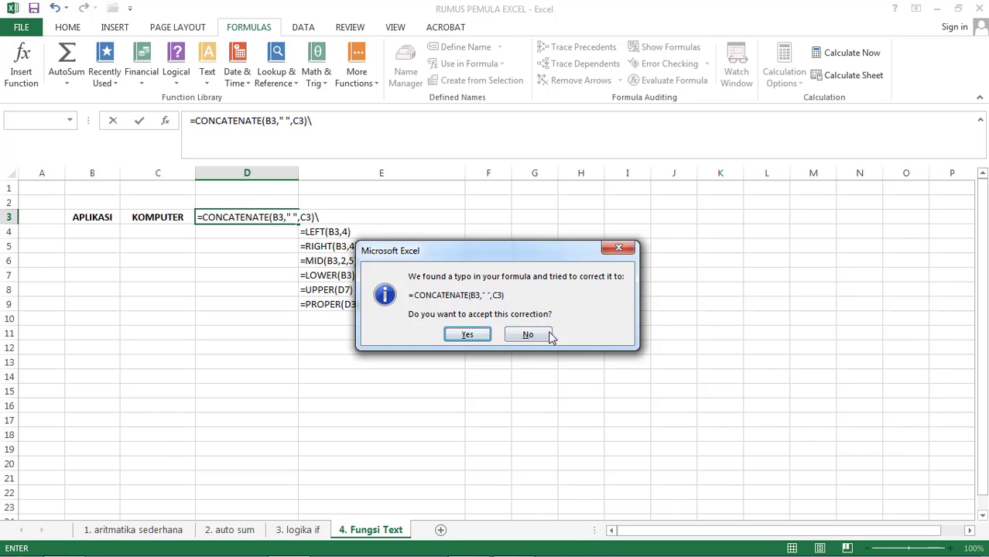
{"action": "left_click", "coordinate": [618, 251]}
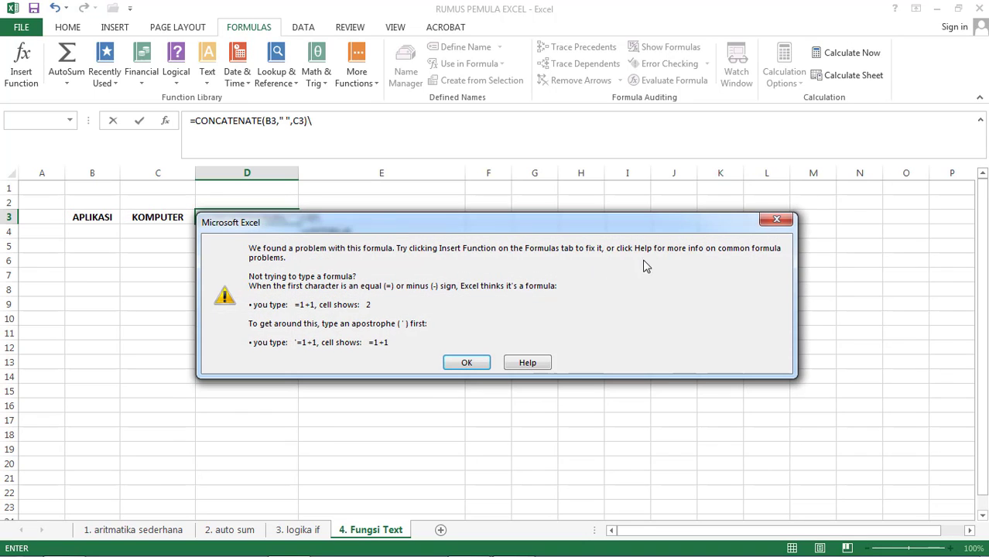
{"action": "left_click", "coordinate": [774, 224]}
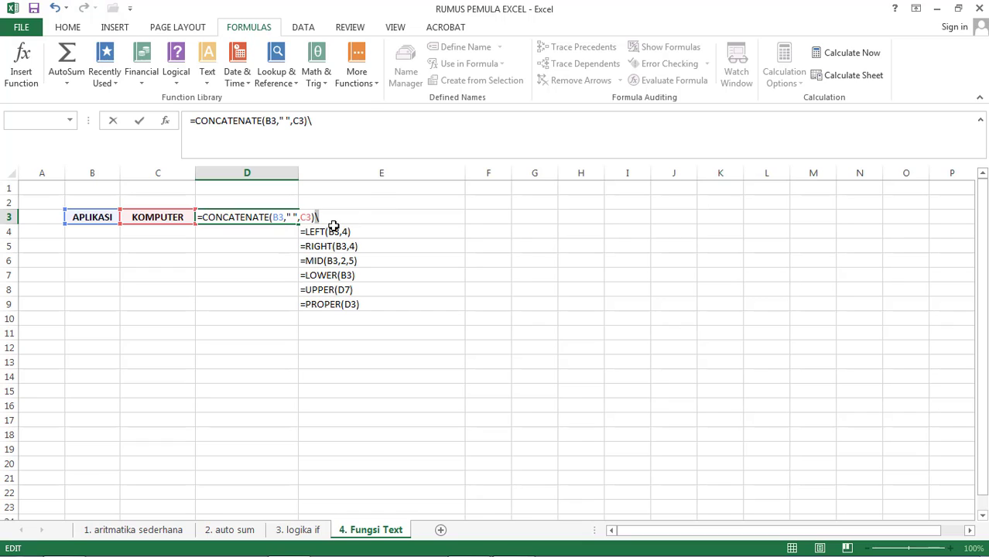
{"action": "key", "text": "BackSpace"}
{"action": "key", "text": "Return"}
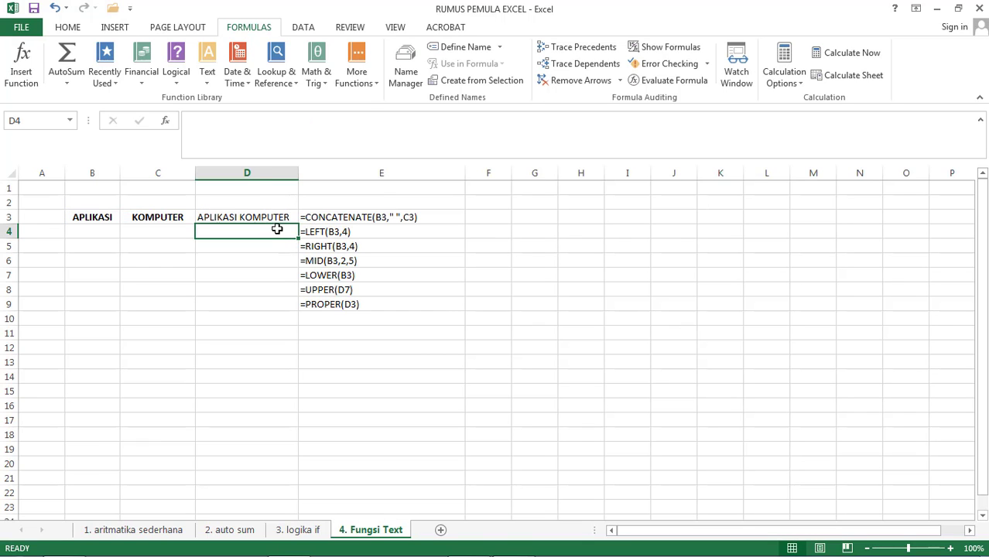
Enter =LEFT(B3,5) in cell D4 to extract the first five characters of B3.
{"action": "type", "text": "="}
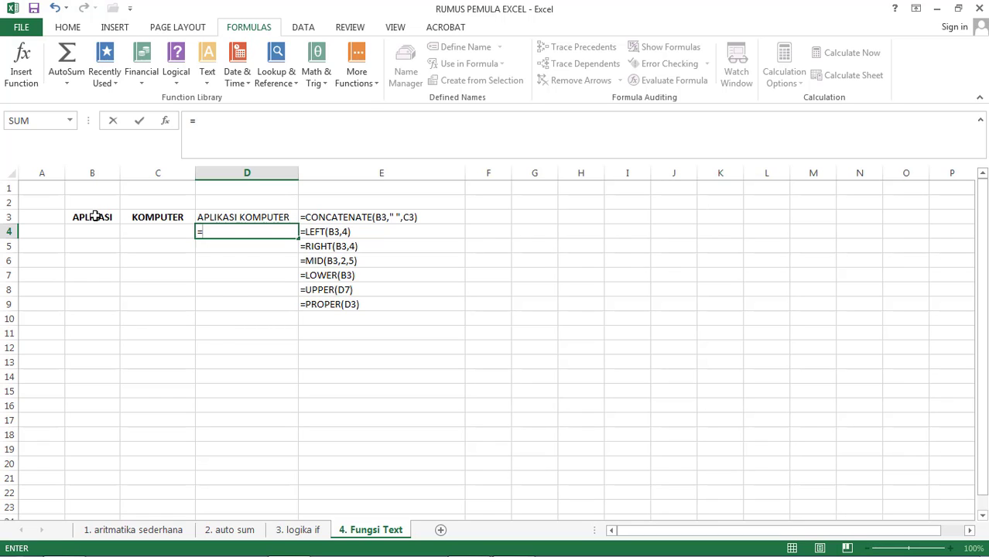
{"action": "type", "text": "LEF"}
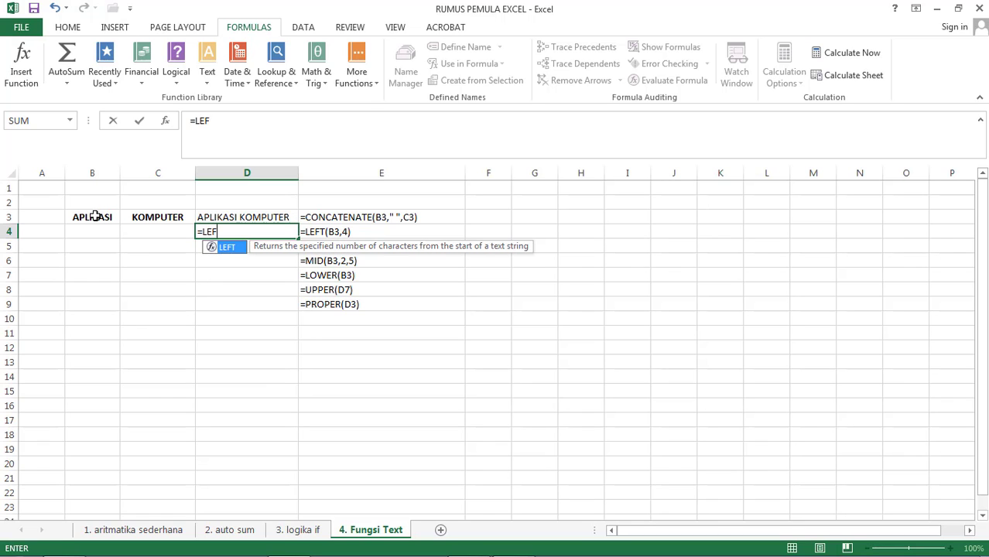
{"action": "type", "text": "("}
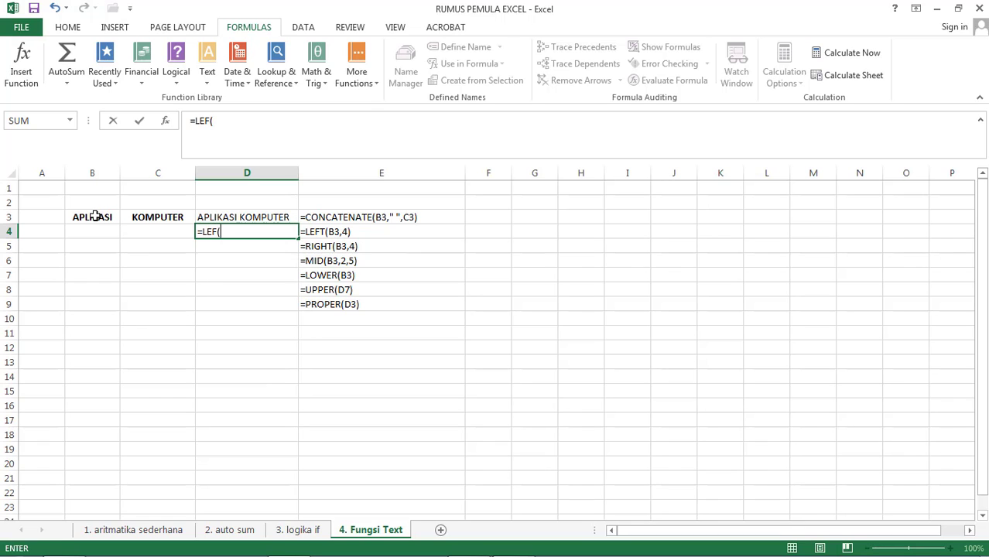
{"action": "left_click", "coordinate": [218, 234]}
{"action": "type", "text": "T"}
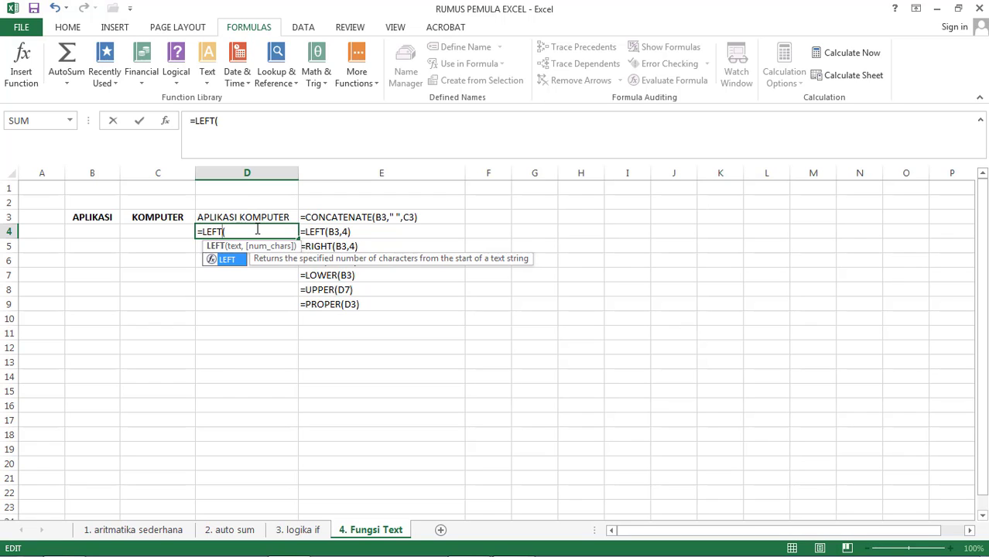
{"action": "left_click", "coordinate": [86, 218]}
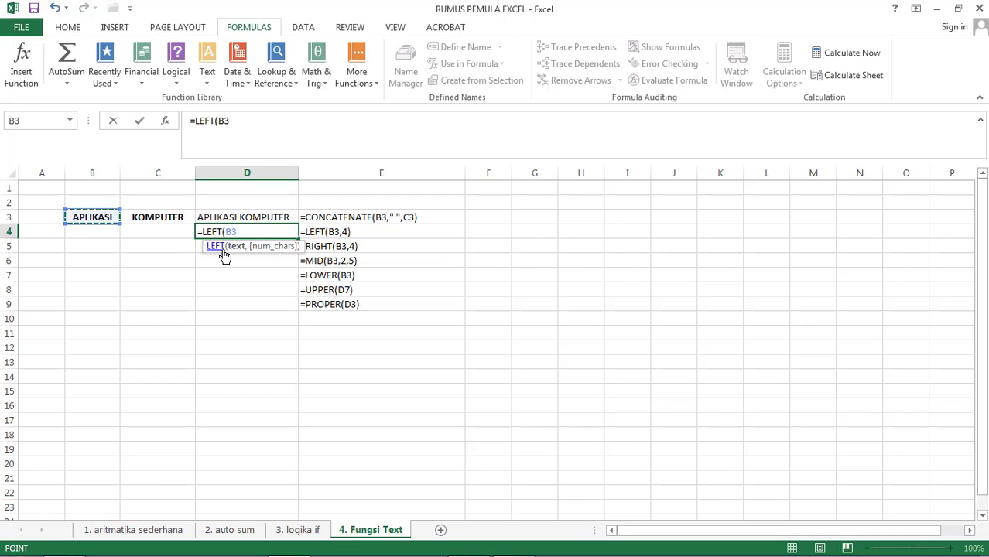
{"action": "type", "text": ","}
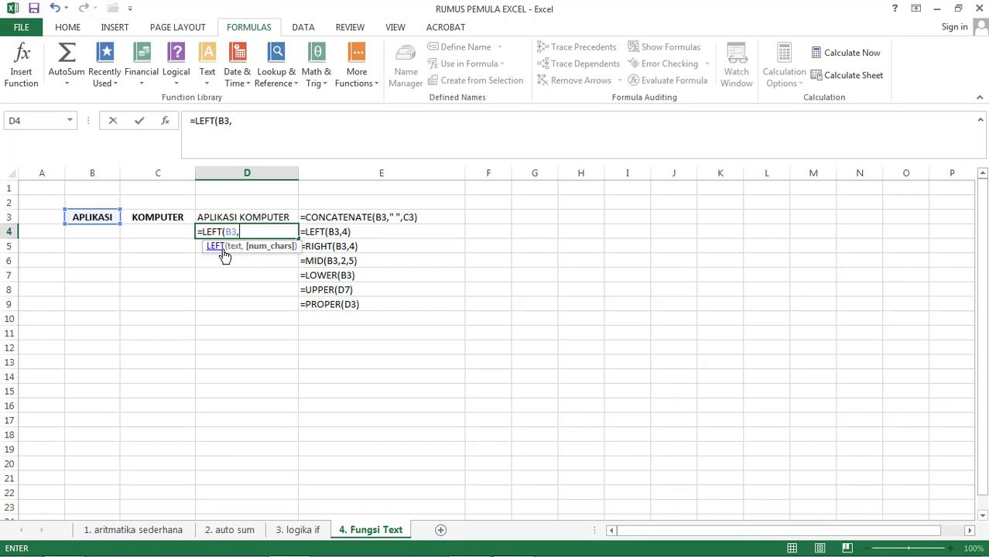
{"action": "type", "text": "5"}
{"action": "key", "text": "BackSpace"}
{"action": "type", "text": "5)"}
{"action": "key", "text": "Return"}
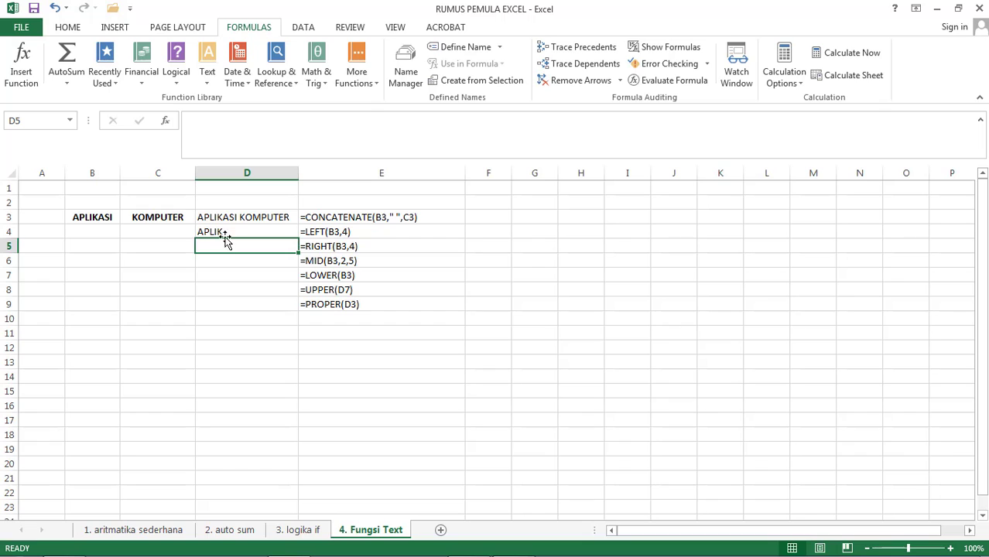
Enter =RIGHT(B3,4) in cell D5 to extract the last four characters of B3.
{"action": "key", "text": "Up"}
{"action": "key", "text": "Down"}
{"action": "type", "text": "="}
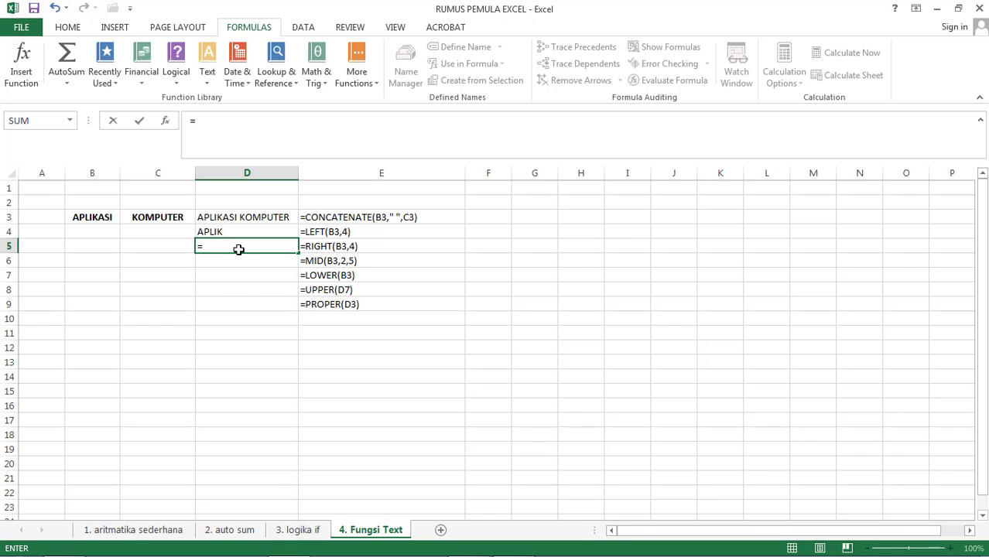
{"action": "type", "text": "R"}
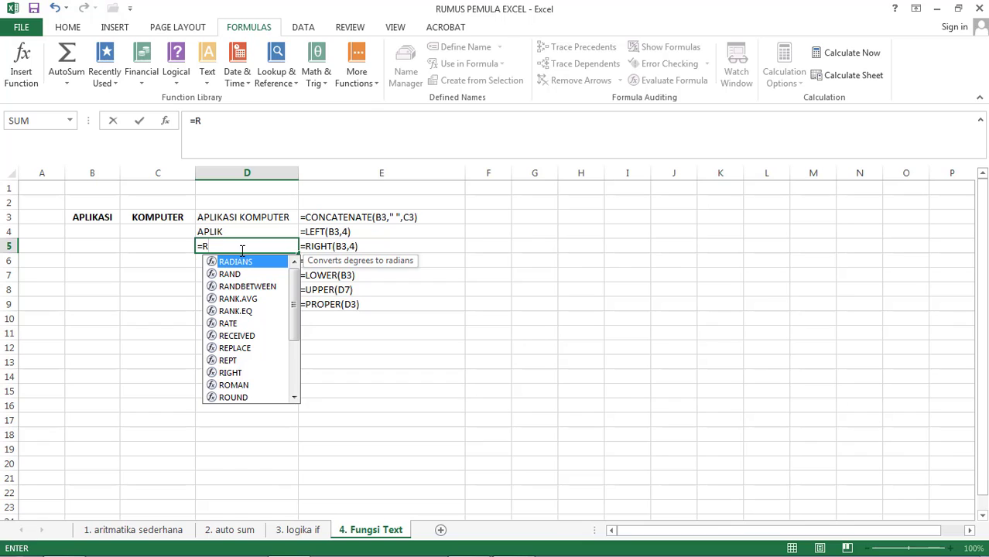
{"action": "double_click", "coordinate": [231, 372]}
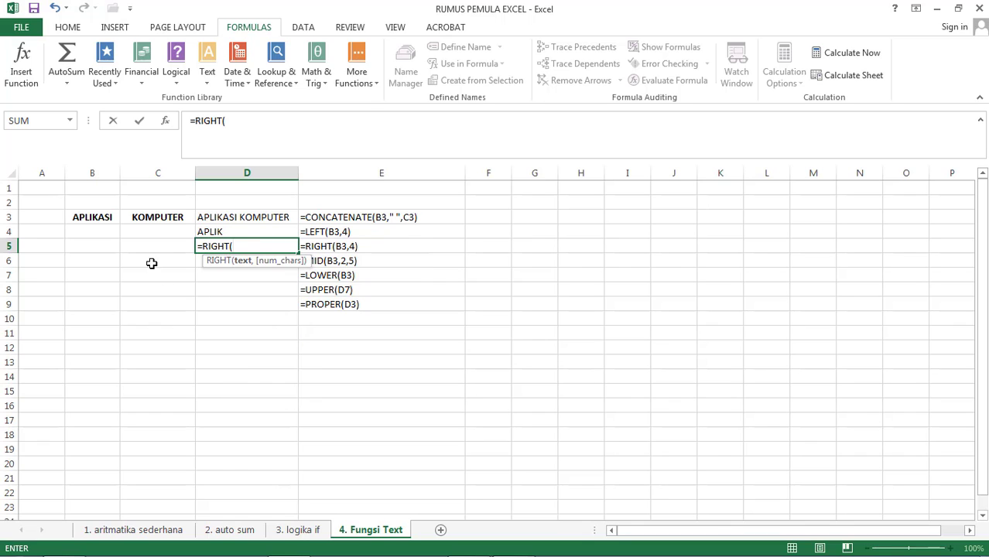
{"action": "left_click", "coordinate": [99, 216]}
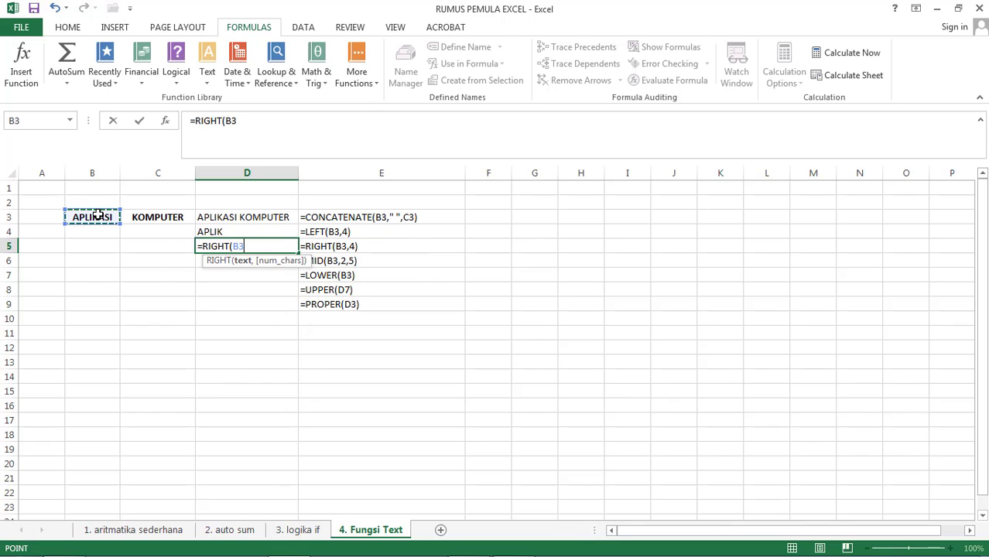
{"action": "type", "text": ","}
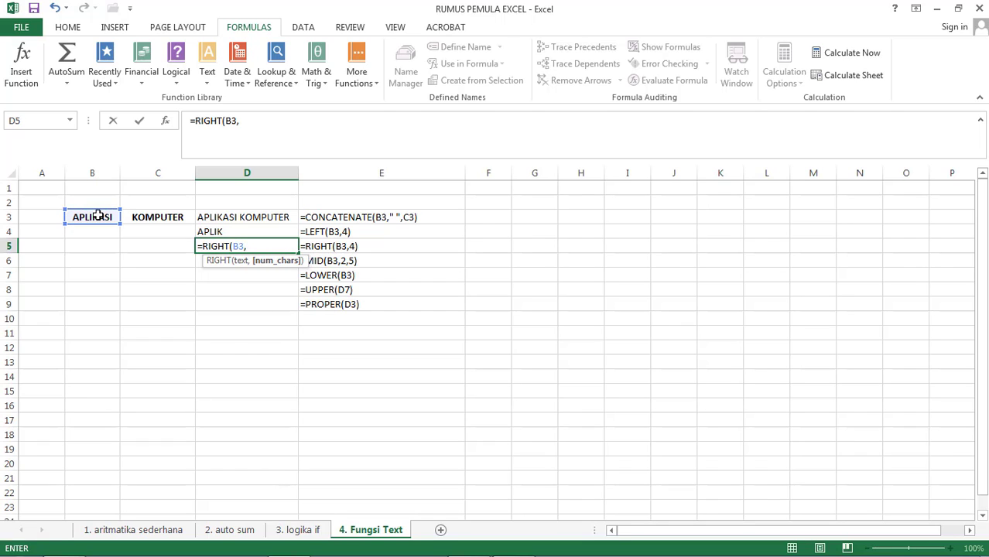
{"action": "type", "text": "3"}
{"action": "key", "text": "BackSpace"}
{"action": "type", "text": "4)"}
{"action": "key", "text": "Return"}
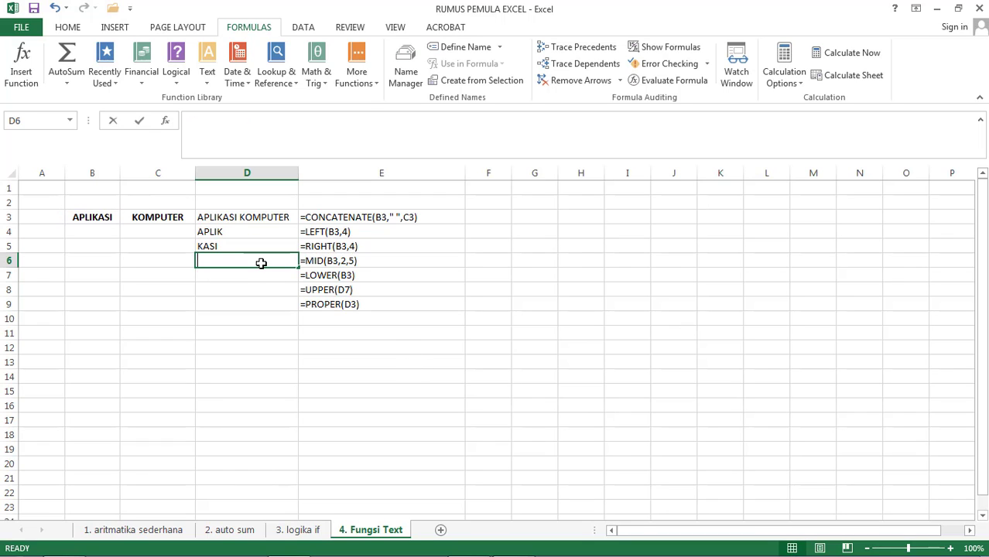
Enter =MID(C3,2,4) in cell D6 to extract four characters of C3 starting from the second.
{"action": "type", "text": "="}
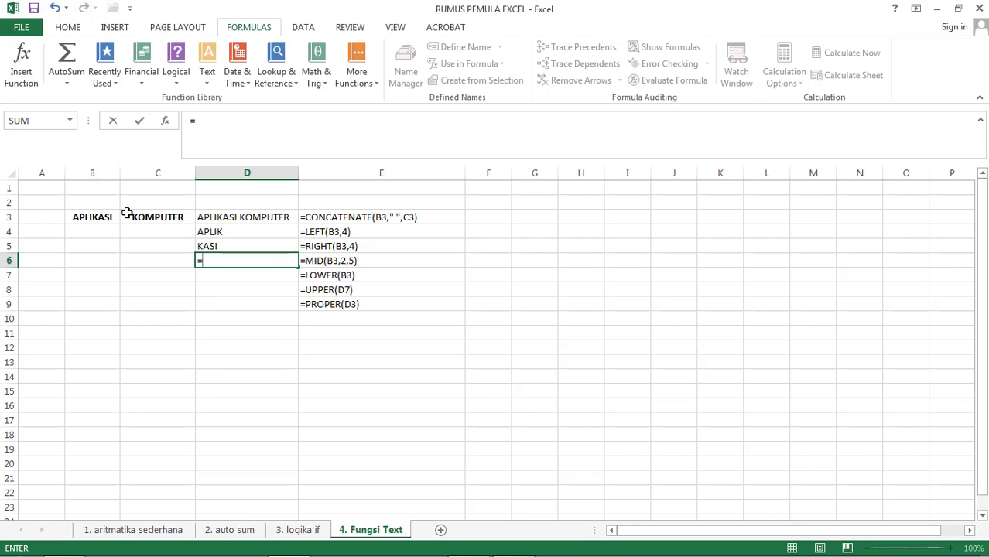
{"action": "type", "text": "MI"}
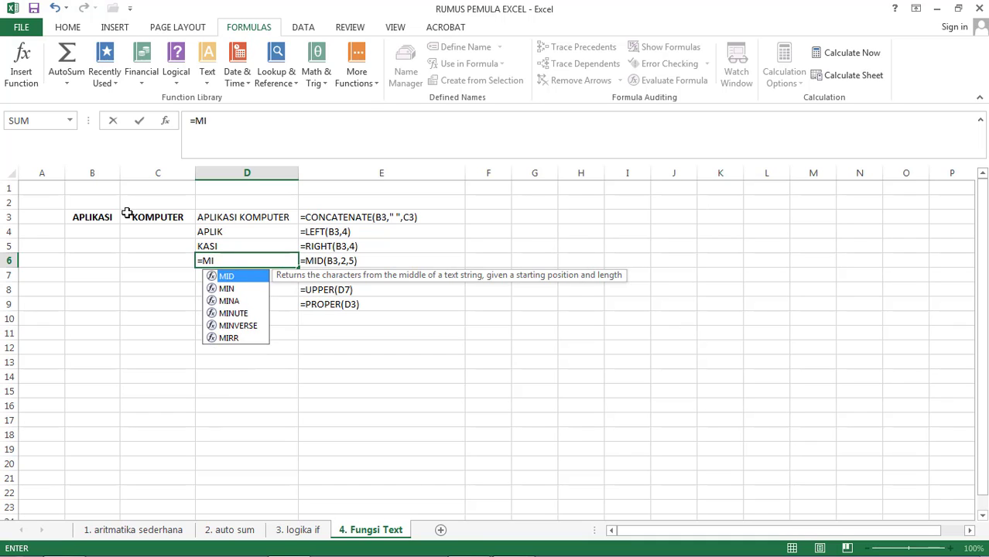
{"action": "type", "text": "D("}
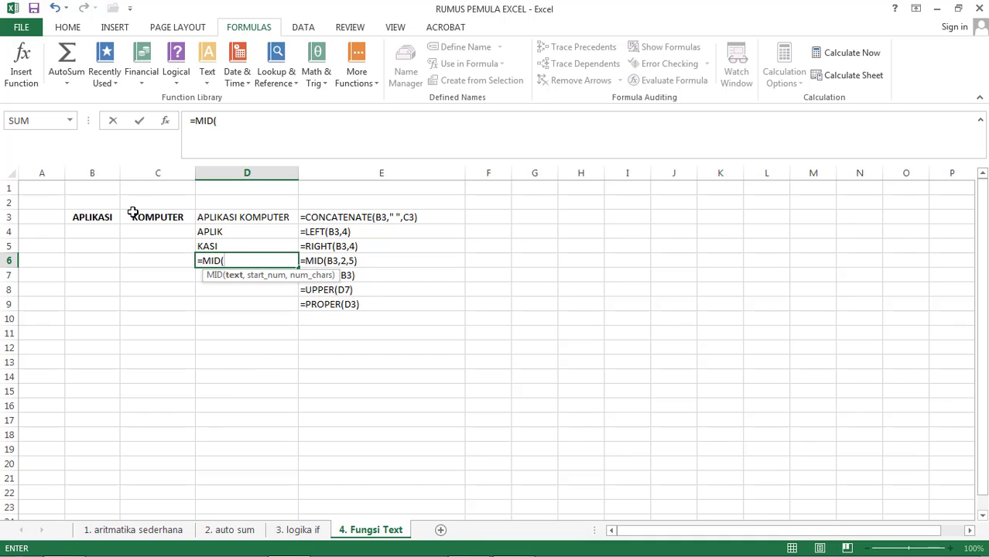
{"action": "left_click", "coordinate": [135, 215]}
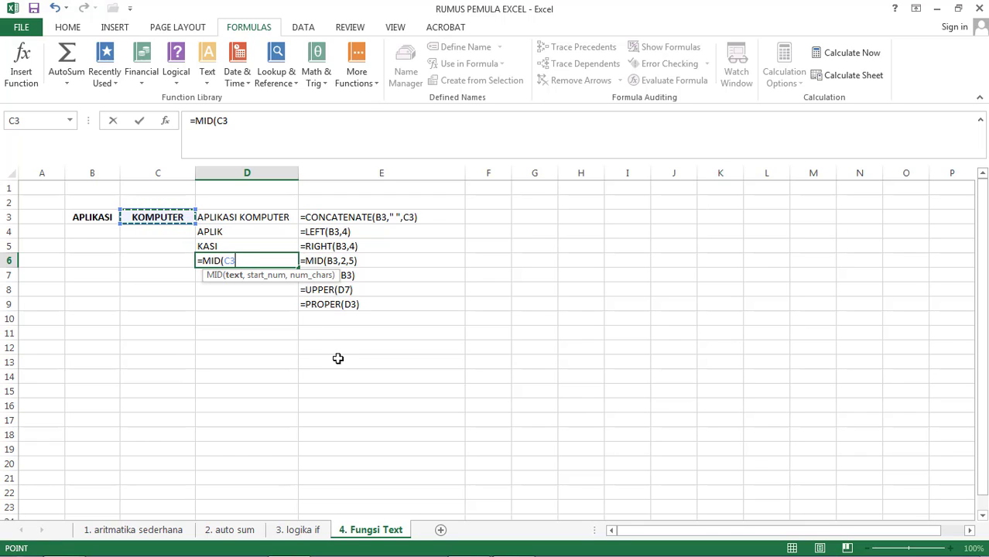
{"action": "type", "text": ","}
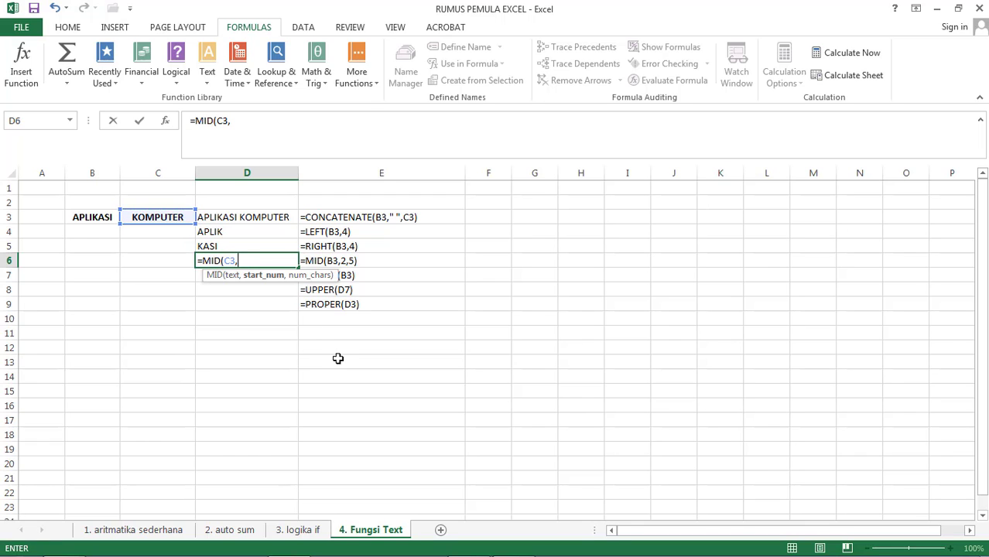
{"action": "type", "text": "2"}
{"action": "key", "text": "Return"}
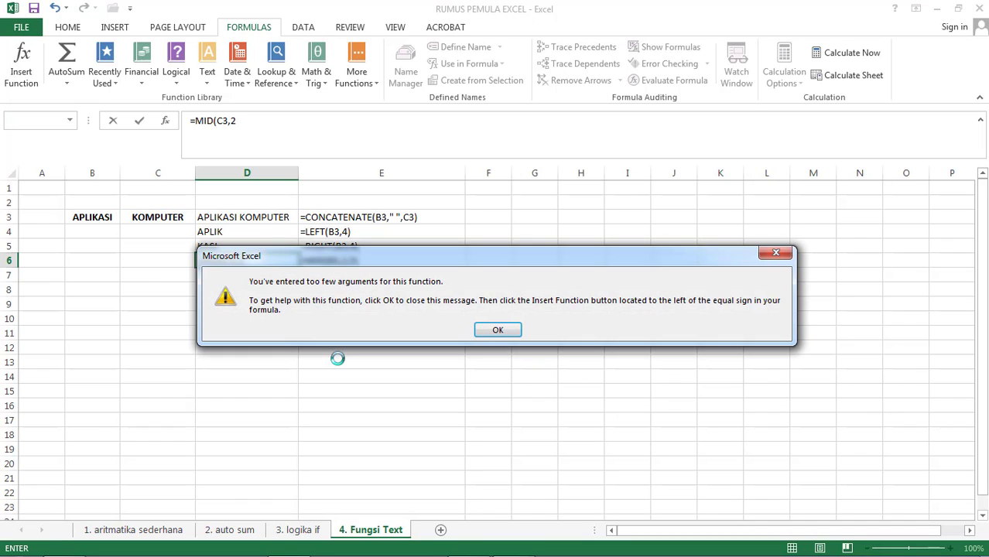
{"action": "left_click", "coordinate": [775, 253]}
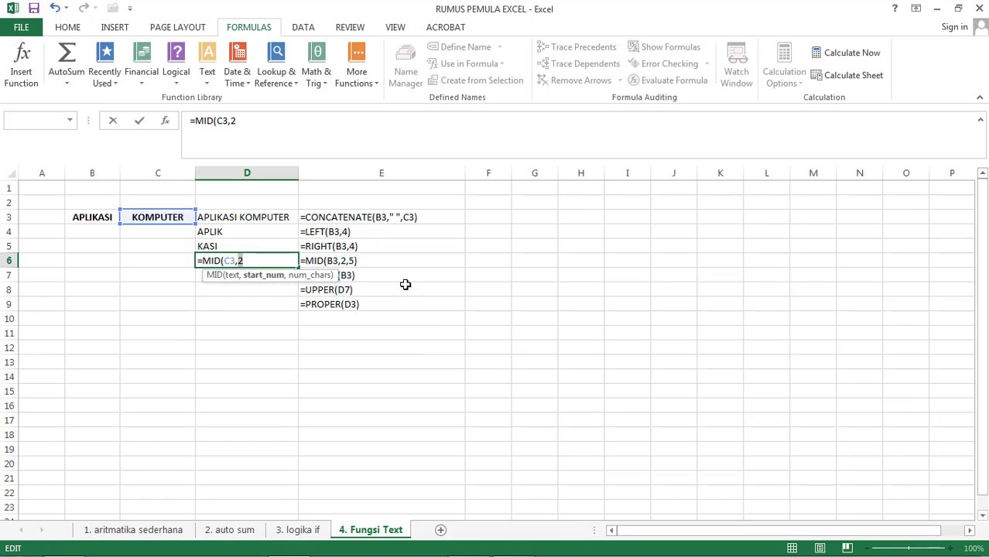
{"action": "left_click", "coordinate": [274, 260]}
{"action": "type", "text": ","}
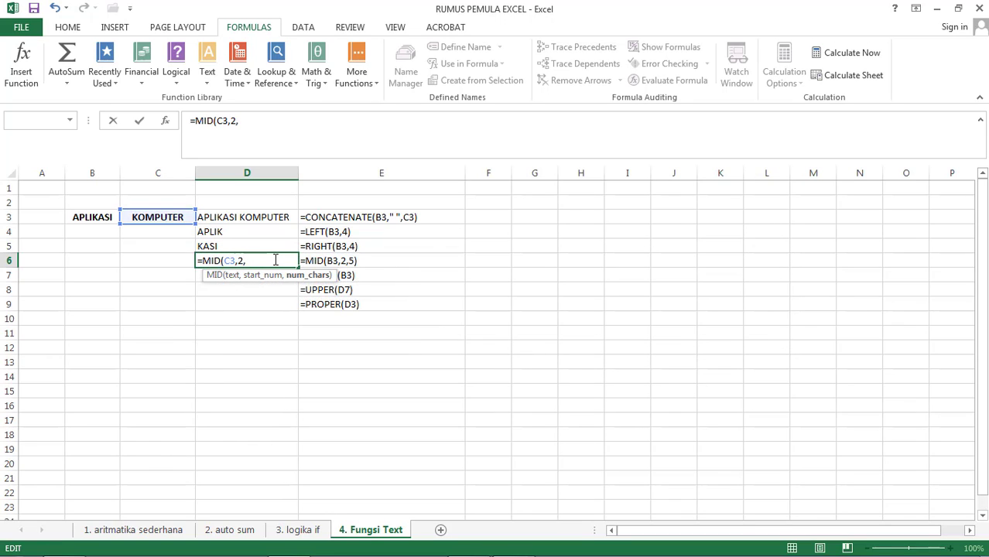
{"action": "type", "text": "4)"}
{"action": "key", "text": "Return"}
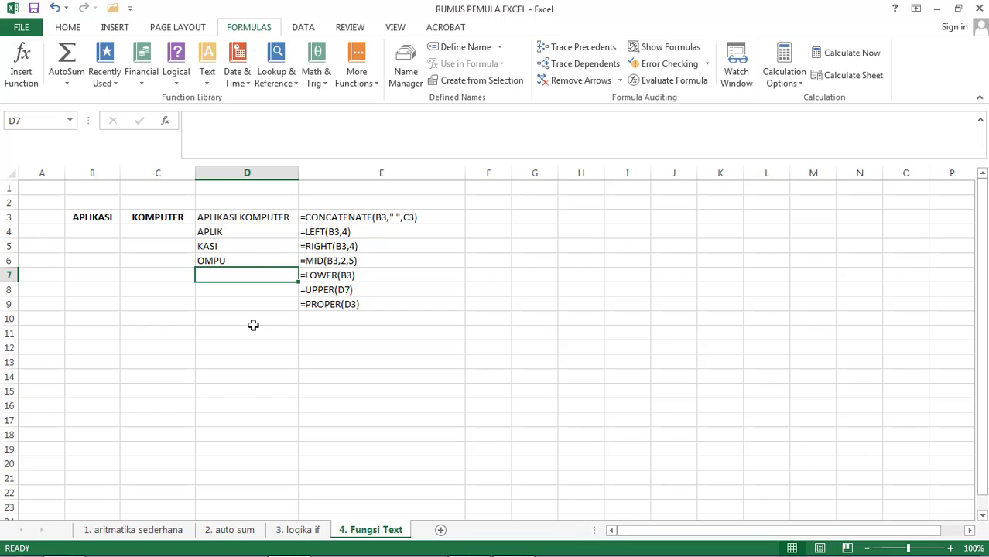
Enter =LOWER(C3) in cell D7 to convert the text of C3 to lowercase.
{"action": "type", "text": "="}
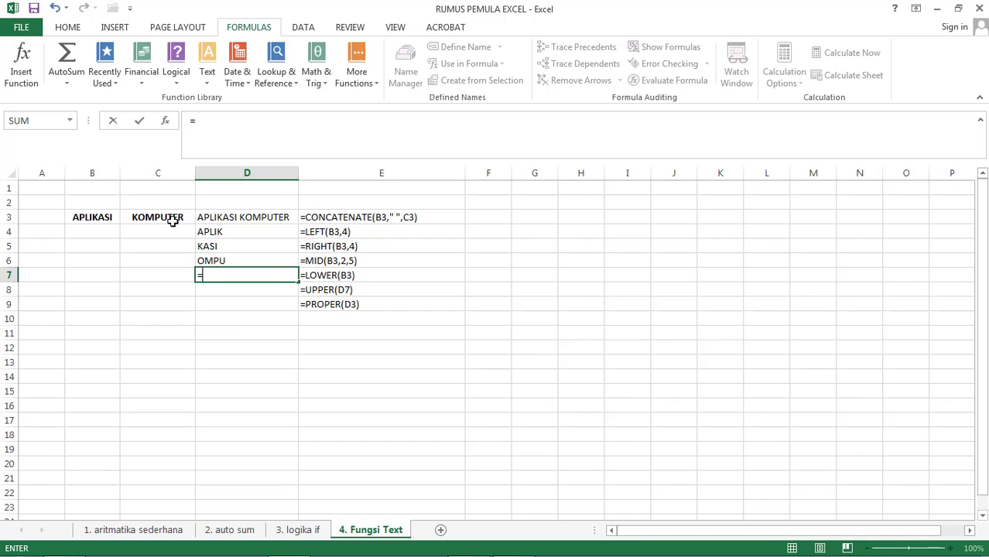
{"action": "type", "text": "LOWER"}
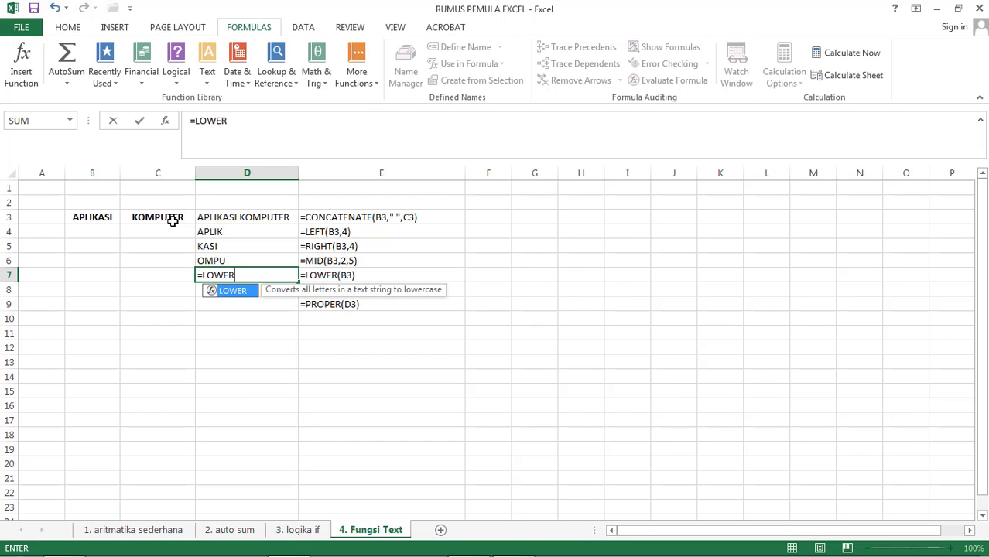
{"action": "type", "text": "("}
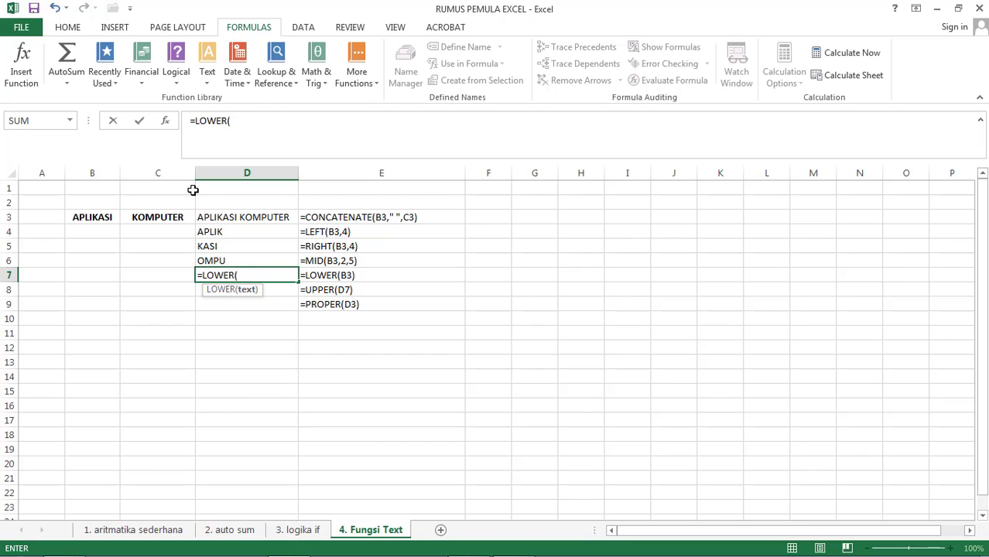
{"action": "left_click", "coordinate": [177, 217]}
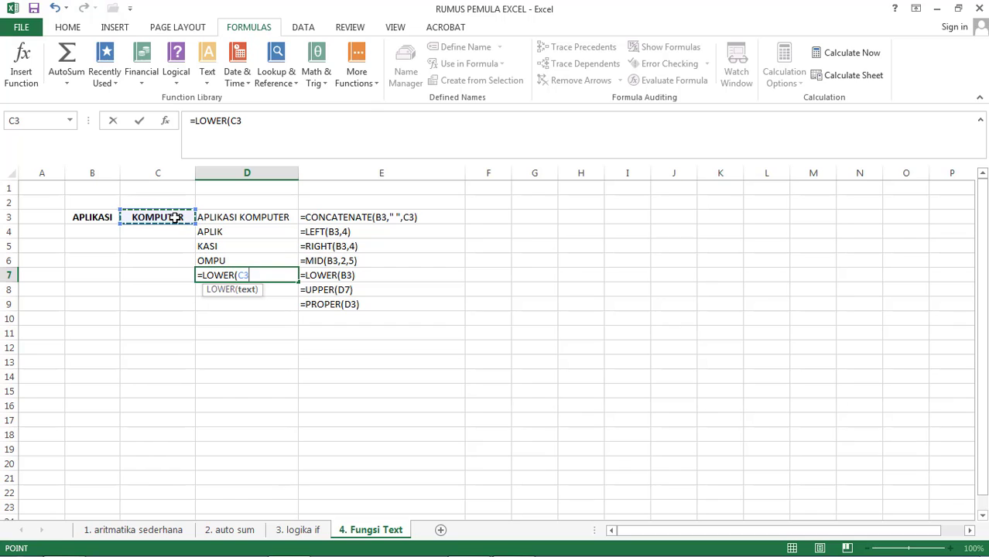
{"action": "type", "text": ")"}
{"action": "key", "text": "Return"}
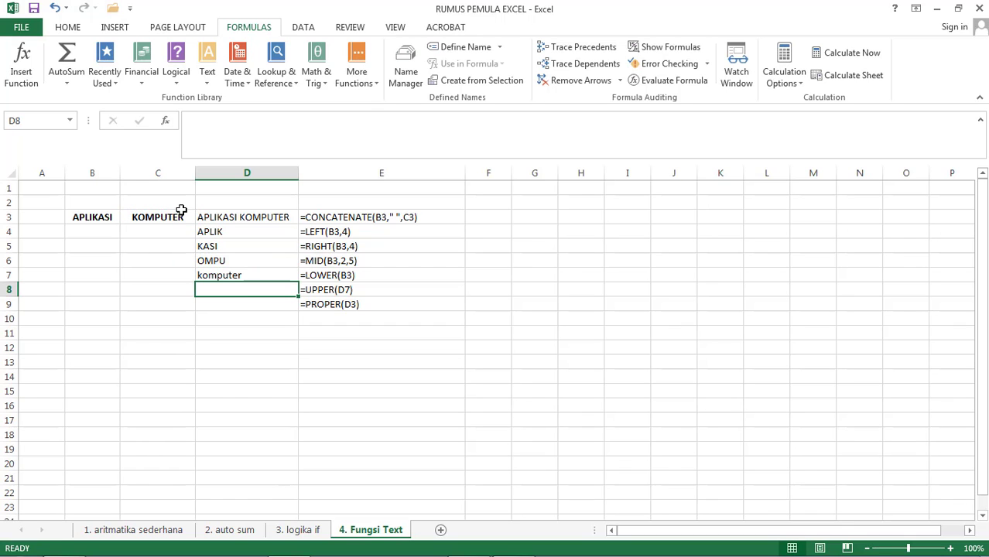
Enter =UPPER(D7) in cell D8 to convert the lowercase text of D7 to capitals.
{"action": "type", "text": "="}
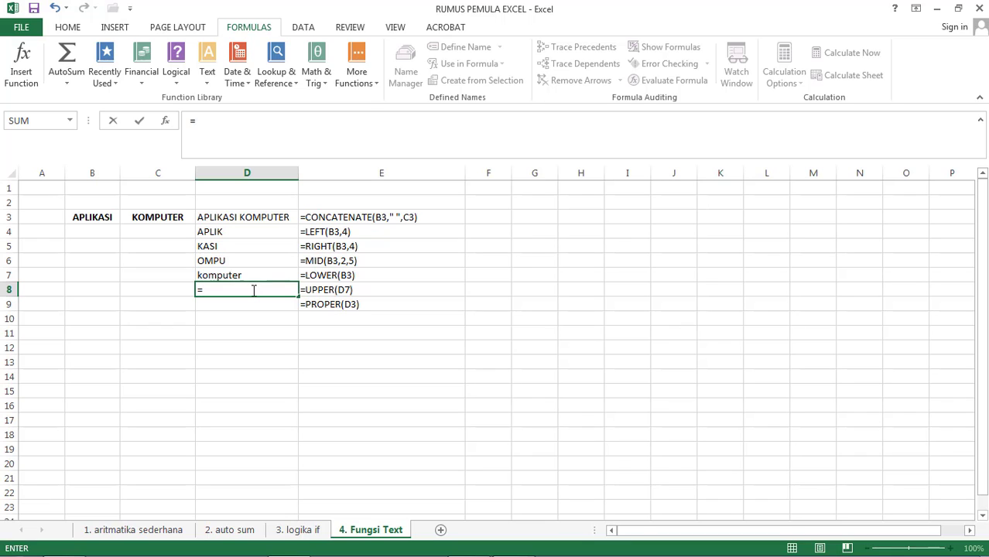
{"action": "type", "text": "UPP"}
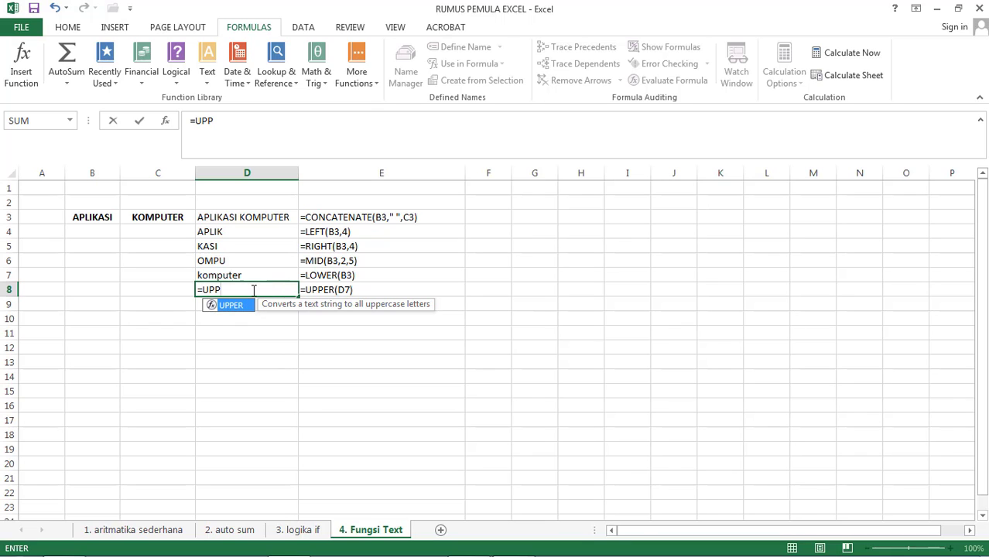
{"action": "type", "text": "ER"}
{"action": "type", "text": "("}
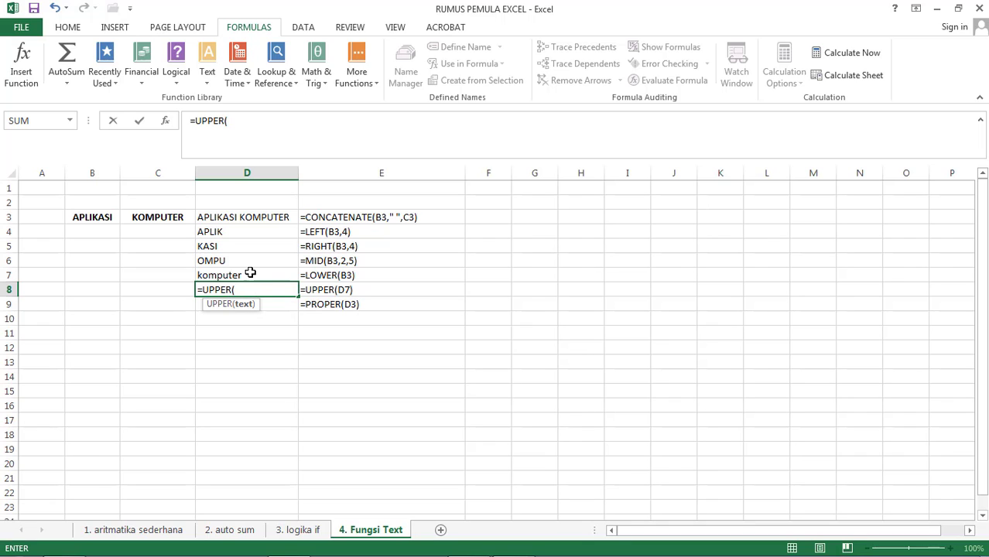
{"action": "left_click", "coordinate": [250, 273]}
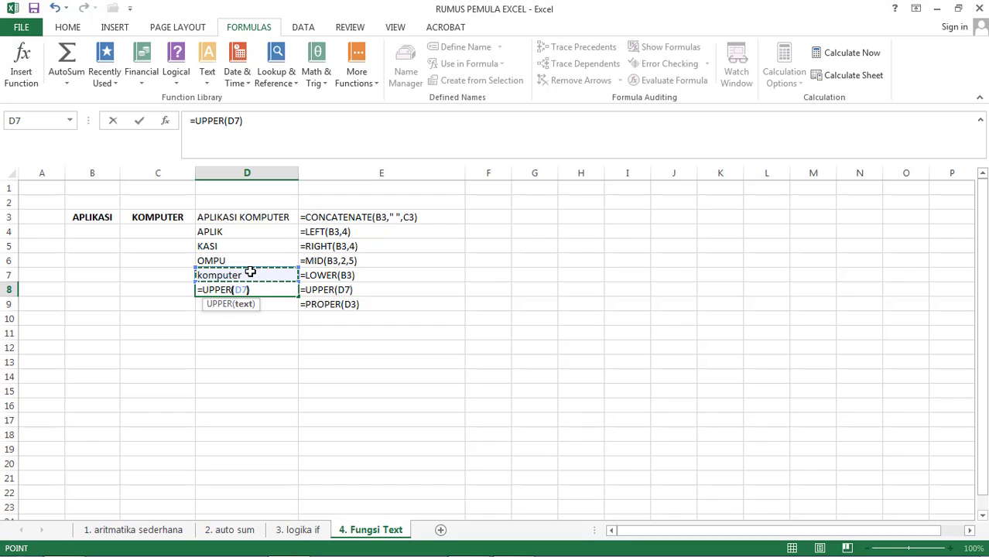
{"action": "key", "text": "Return"}
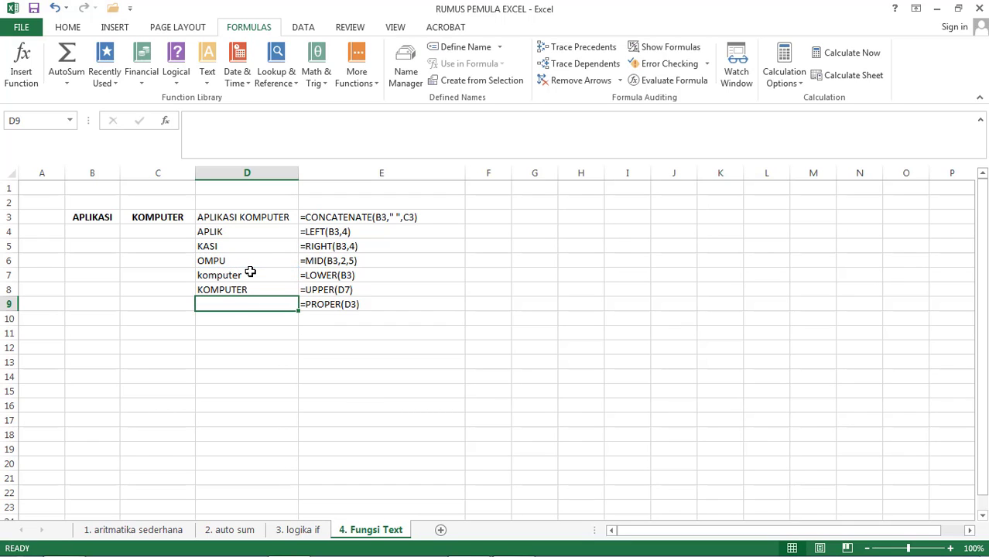
Enter =PROPER(D8) in cell D9 to capitalize only the first letter of each word in D8.
{"action": "type", "text": "="}
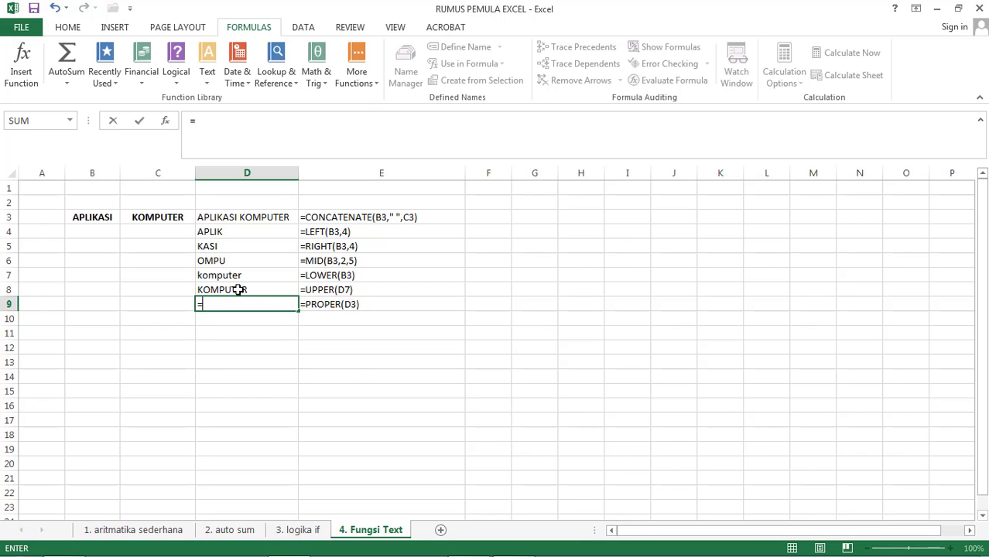
{"action": "left_click", "coordinate": [234, 289]}
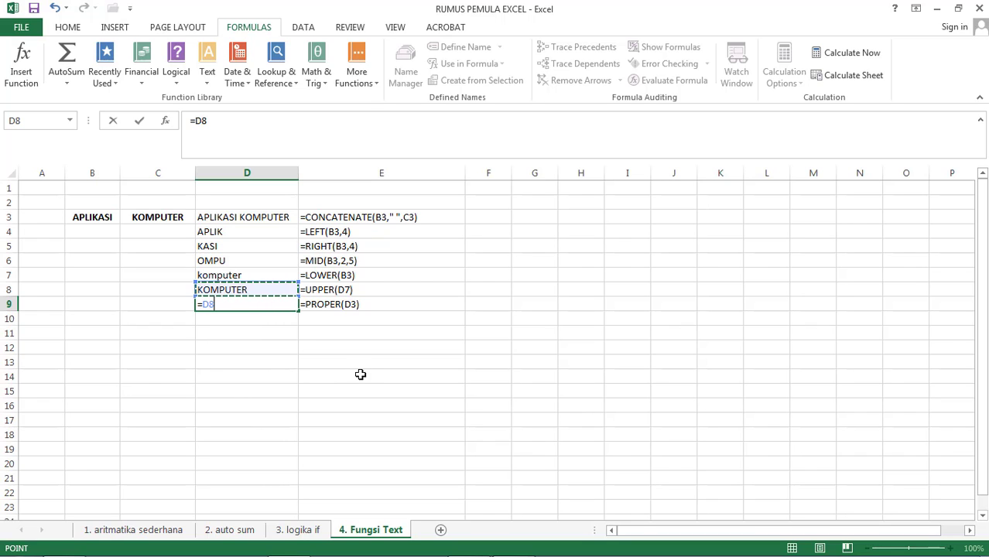
{"action": "left_click", "coordinate": [207, 308]}
{"action": "type", "text": "PROPER"}
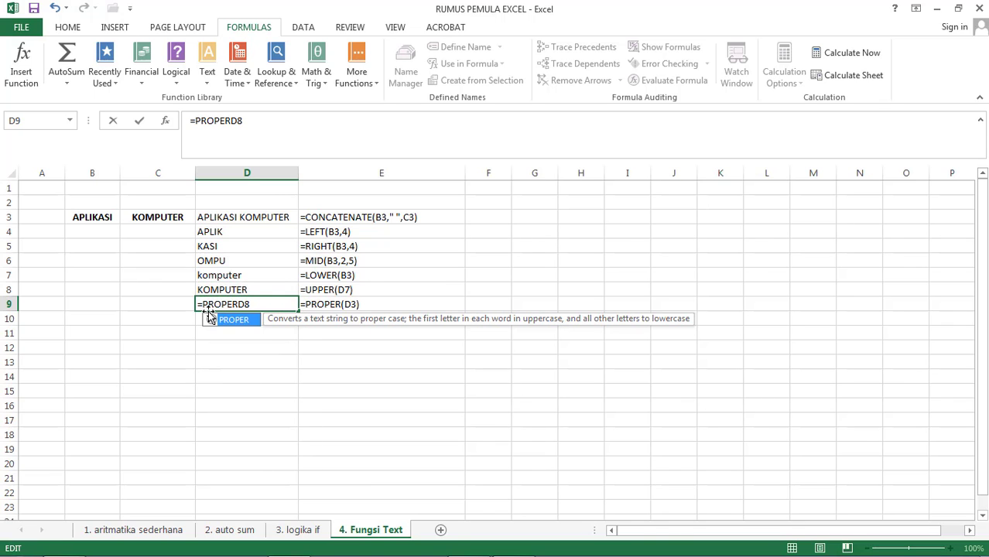
{"action": "type", "text": "(D8"}
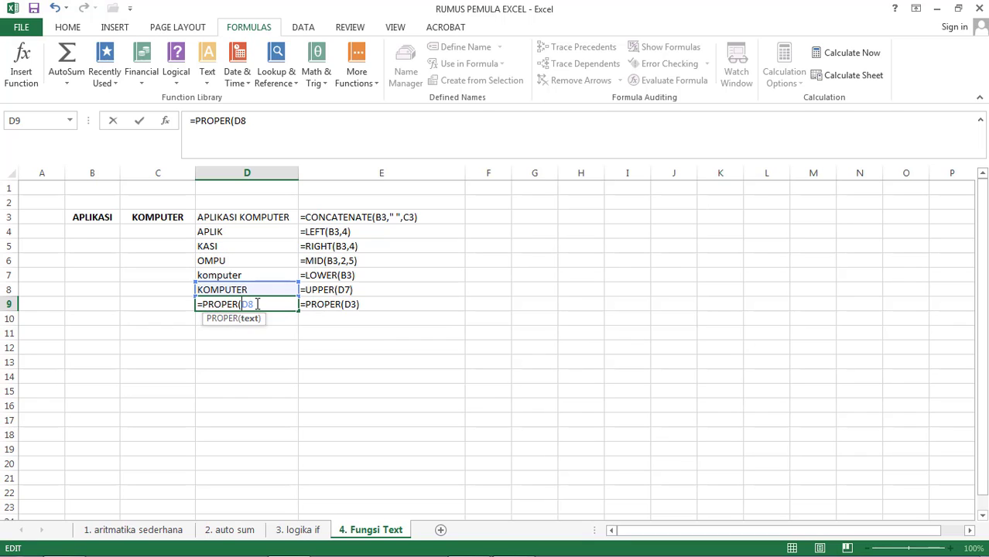
{"action": "type", "text": ")"}
{"action": "key", "text": "Return"}
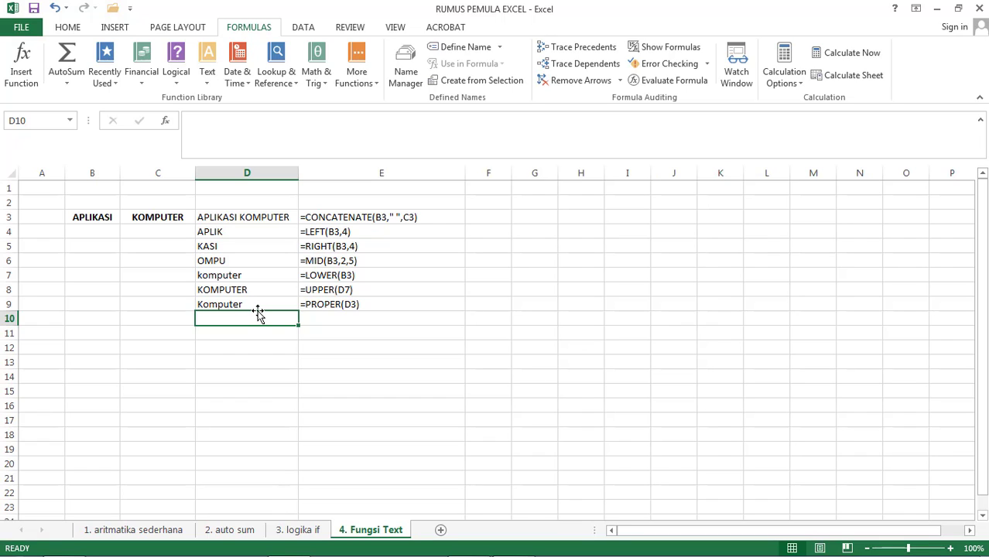
Go back through the "3. logika if" and "2. auto sum" sheets to review the finished formulas.
{"action": "left_click", "coordinate": [297, 530]}
{"action": "left_click", "coordinate": [232, 531]}
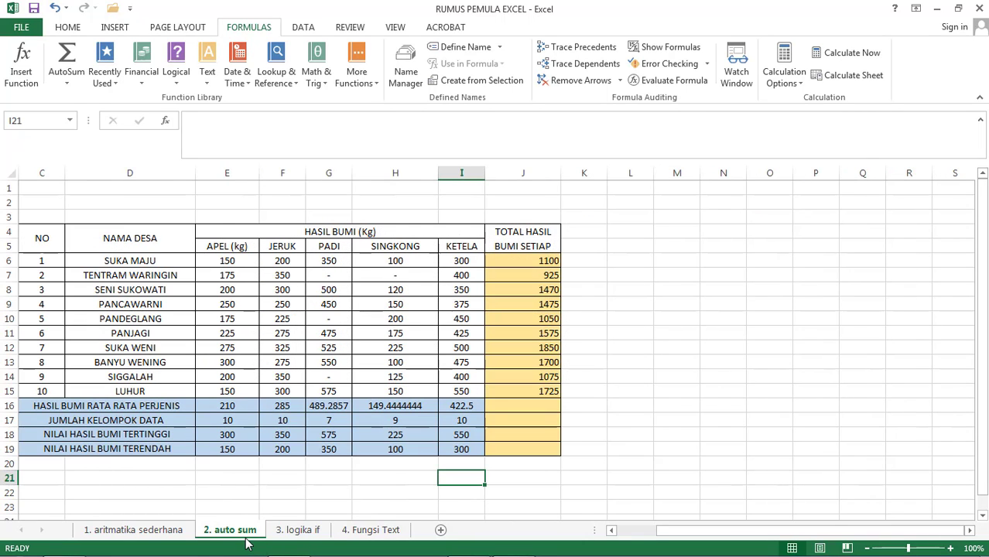
{"action": "mouse_move", "coordinate": [434, 553]}
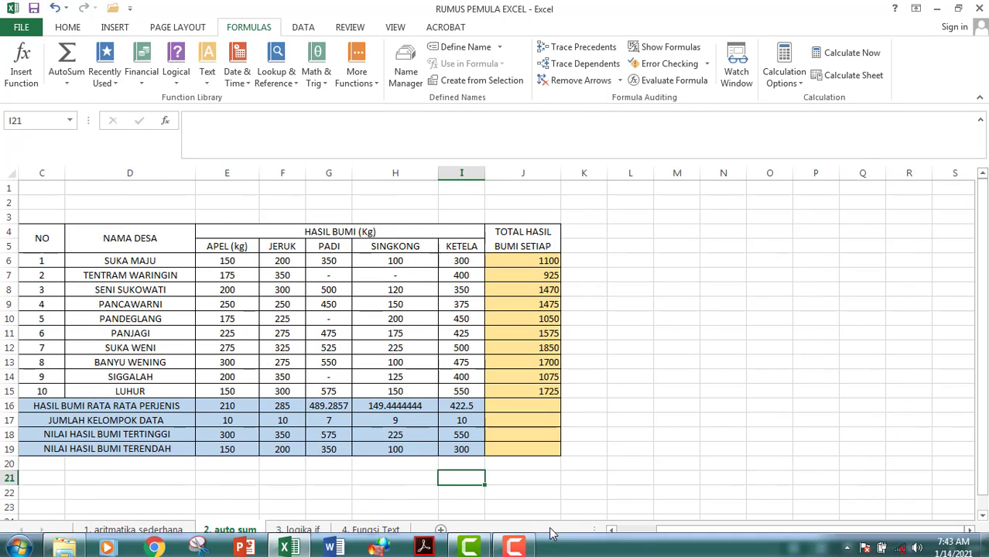
{"action": "left_click", "coordinate": [532, 544]}
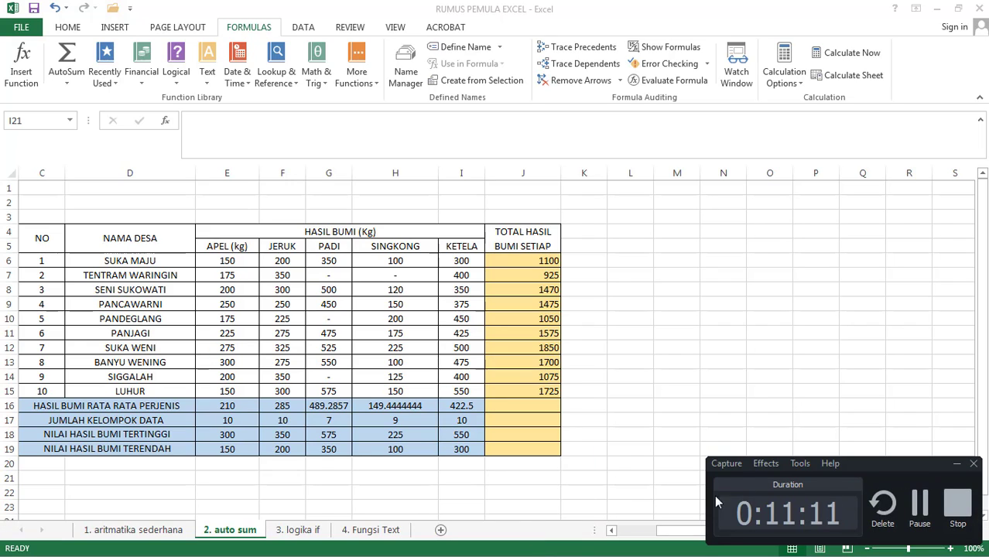